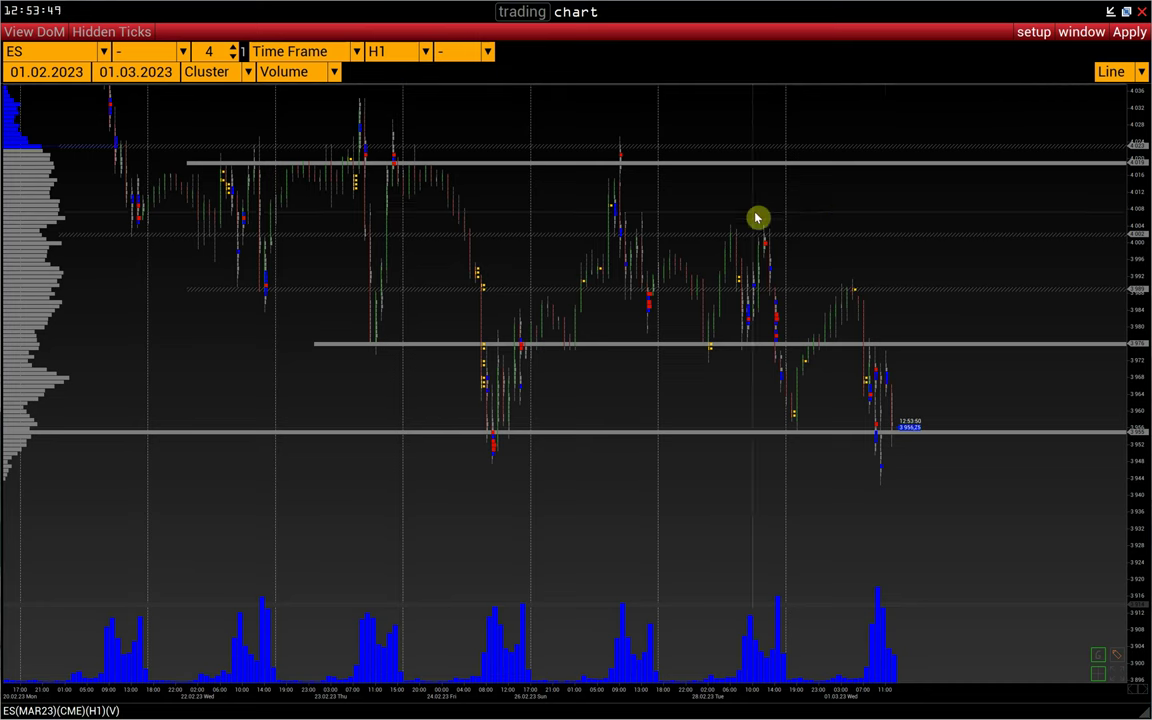
- Place a horizontal price line at 4 014 on the ES chart and remove it again
left_click(1134, 198)
left_click_drag(1134, 200, 1134, 188)
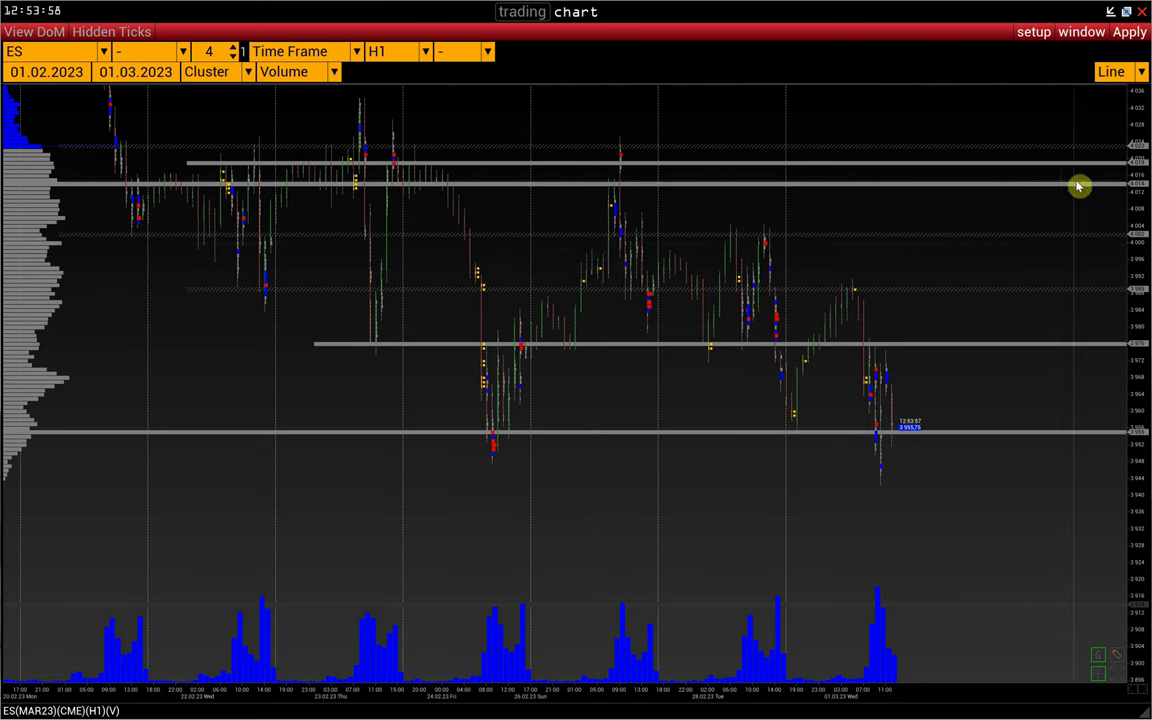
left_click(1140, 187)
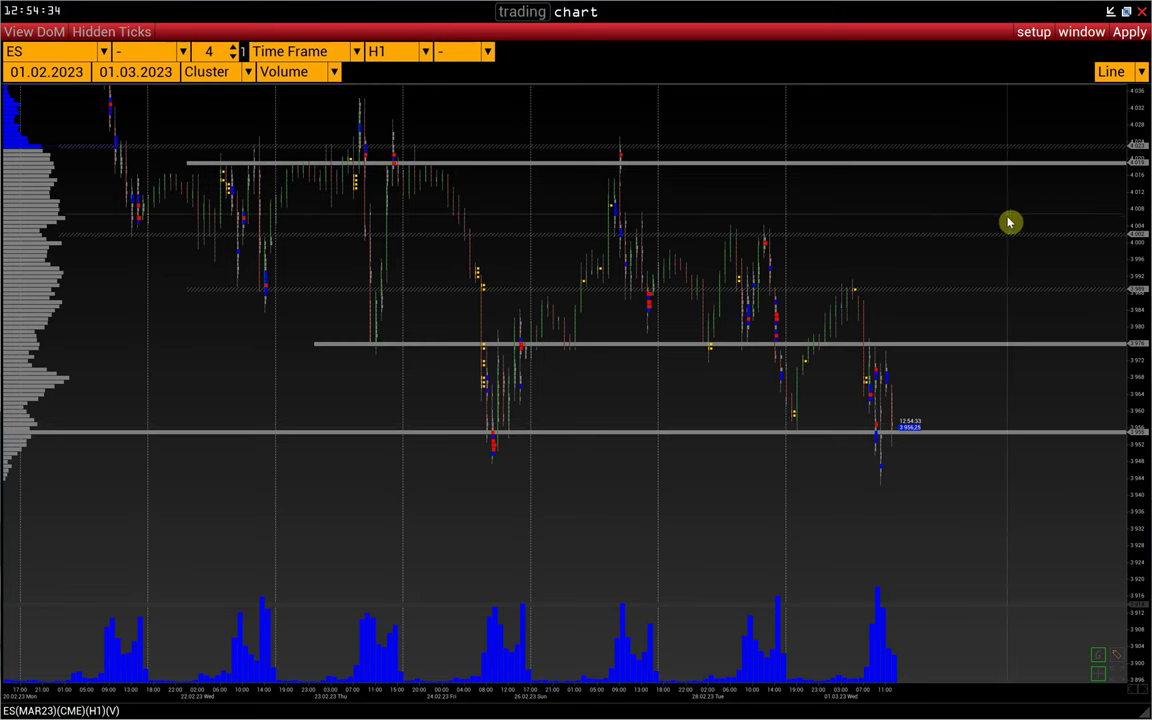
- Clone the ES chart window and arrange the clone and the original side by side
left_click(1030, 33)
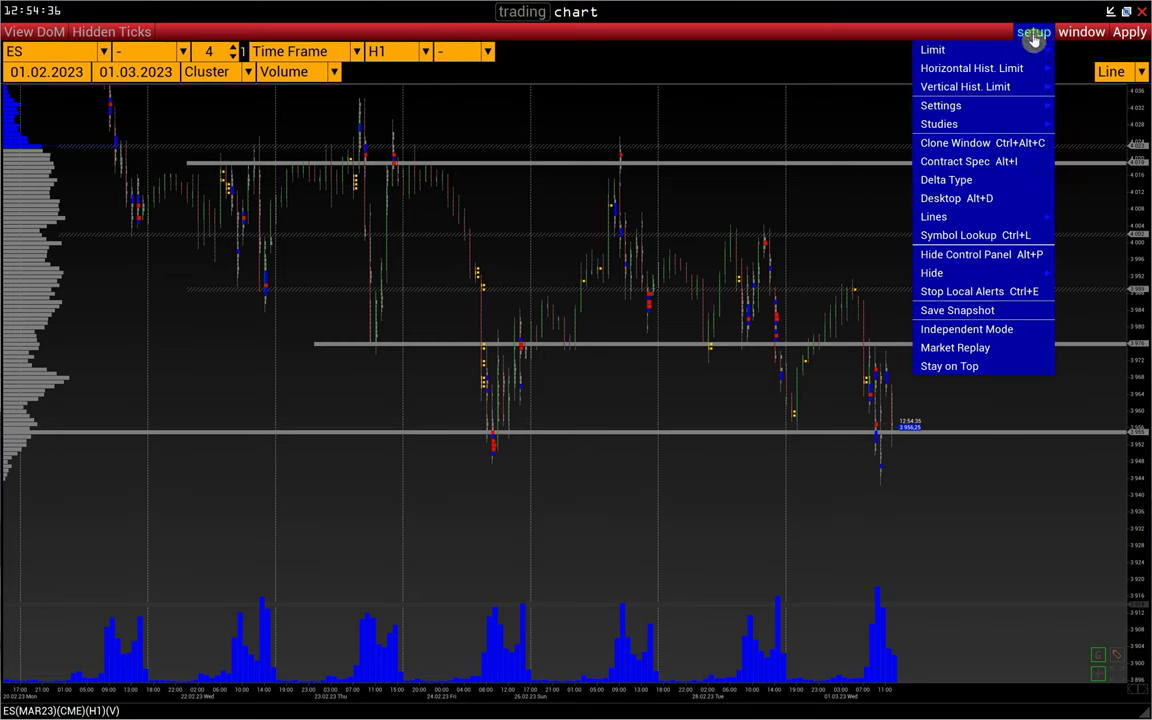
left_click(980, 150)
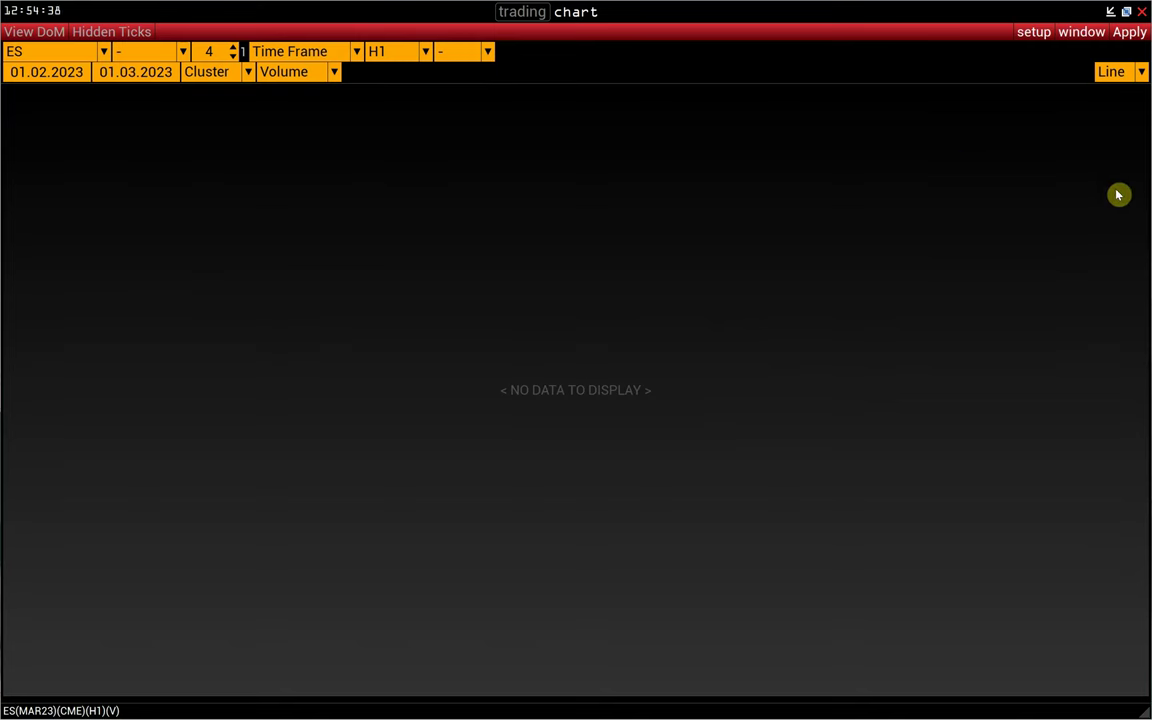
left_click_drag(1147, 198, 571, 234)
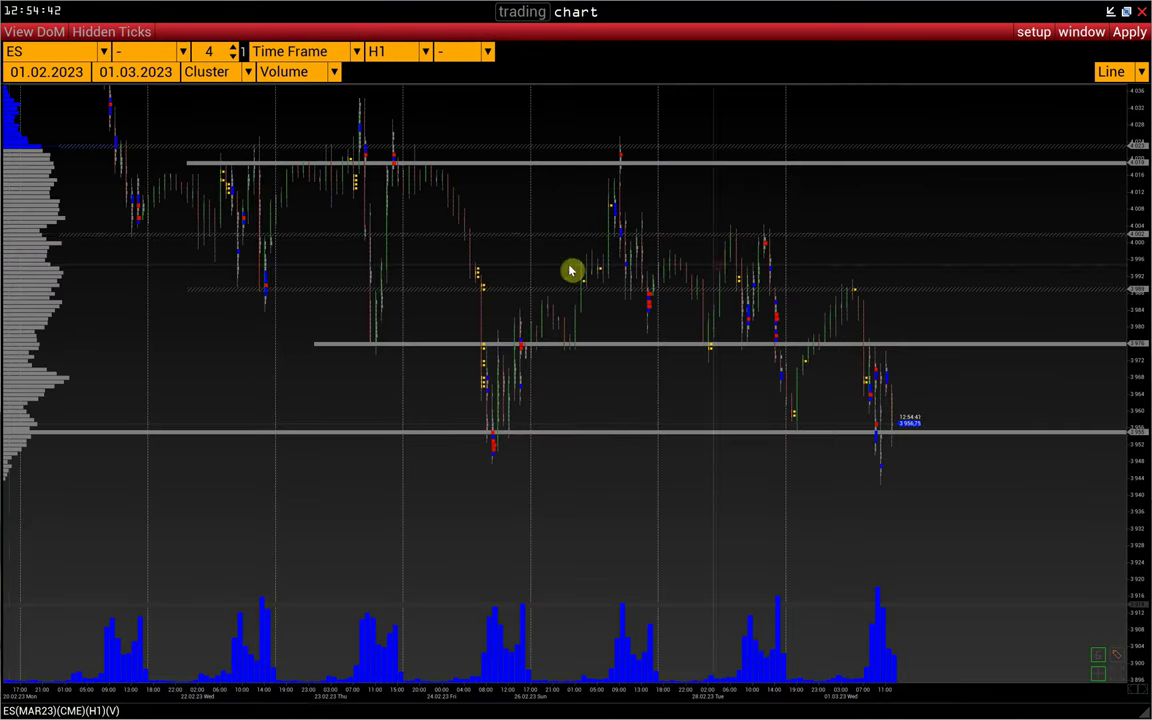
left_click_drag(3, 232, 584, 257)
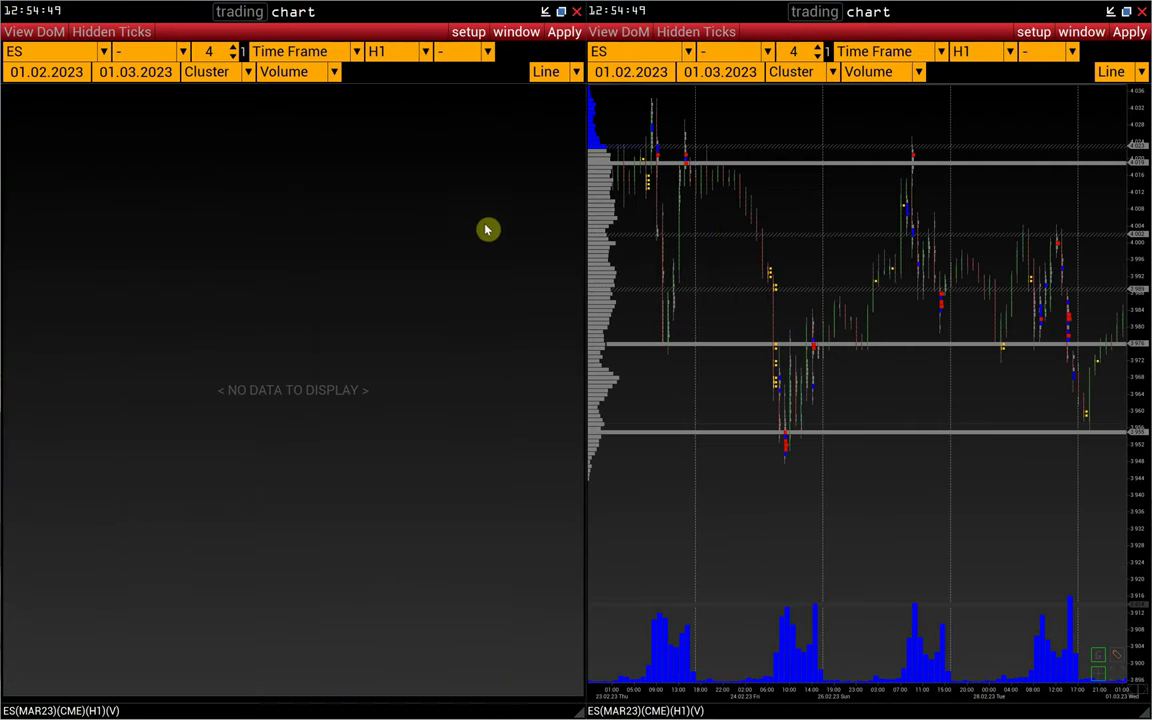
- Load the cloned chart's data and set its tick compression to 2
left_click(563, 31)
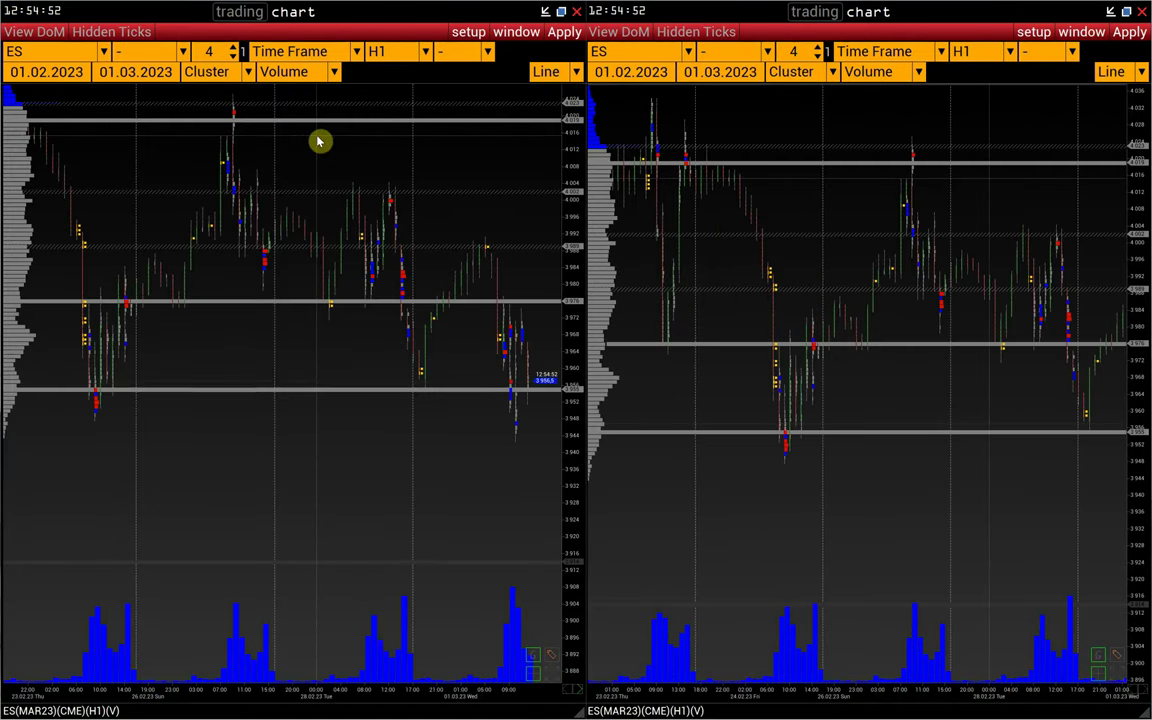
left_click(233, 56)
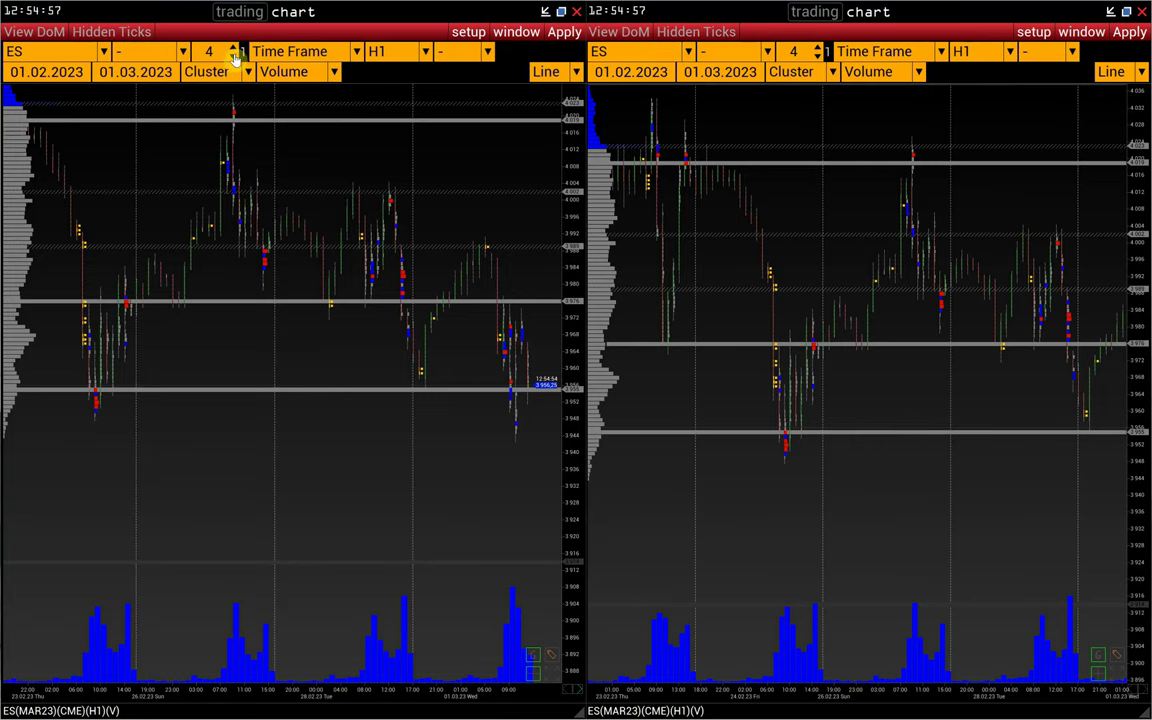
left_click(233, 56)
left_click(560, 35)
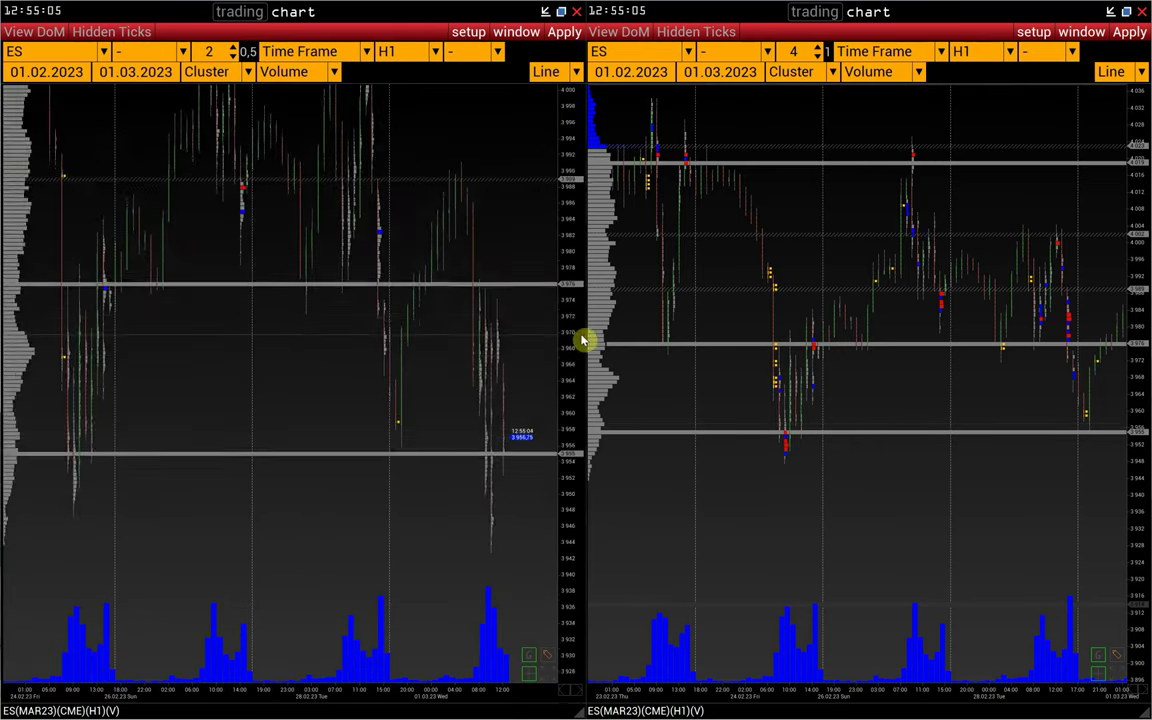
scroll(578, 339, "down", 6)
scroll(577, 339, "up", 3)
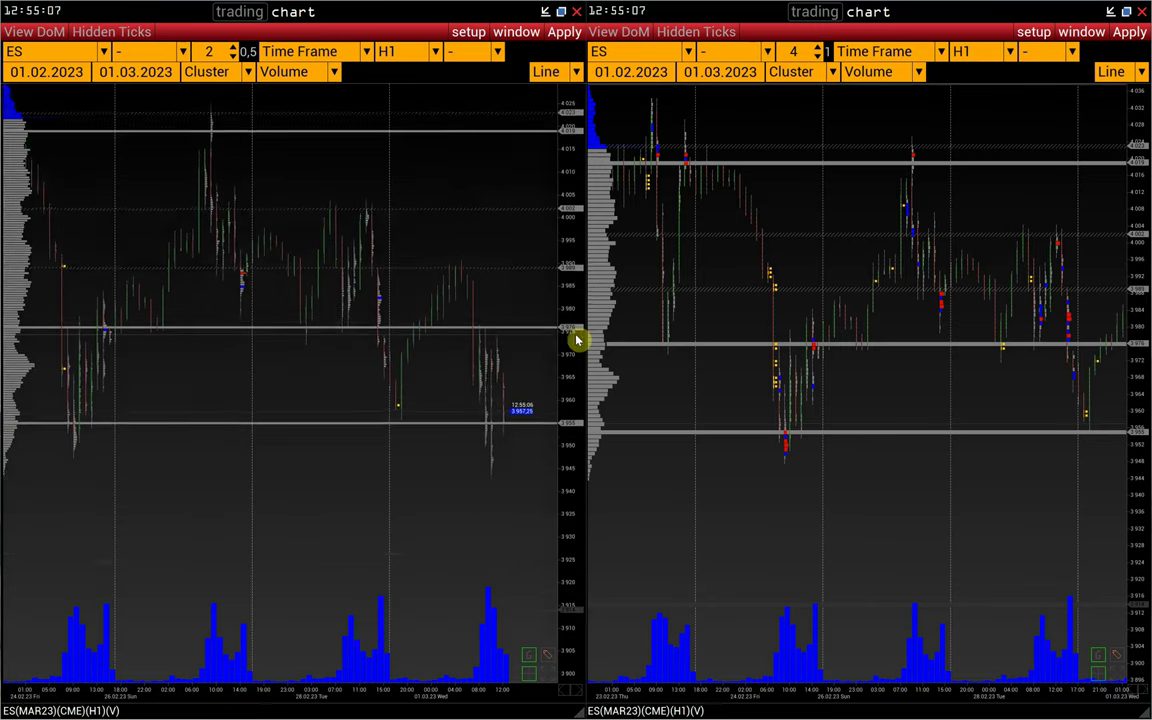
left_click_drag(454, 430, 481, 401)
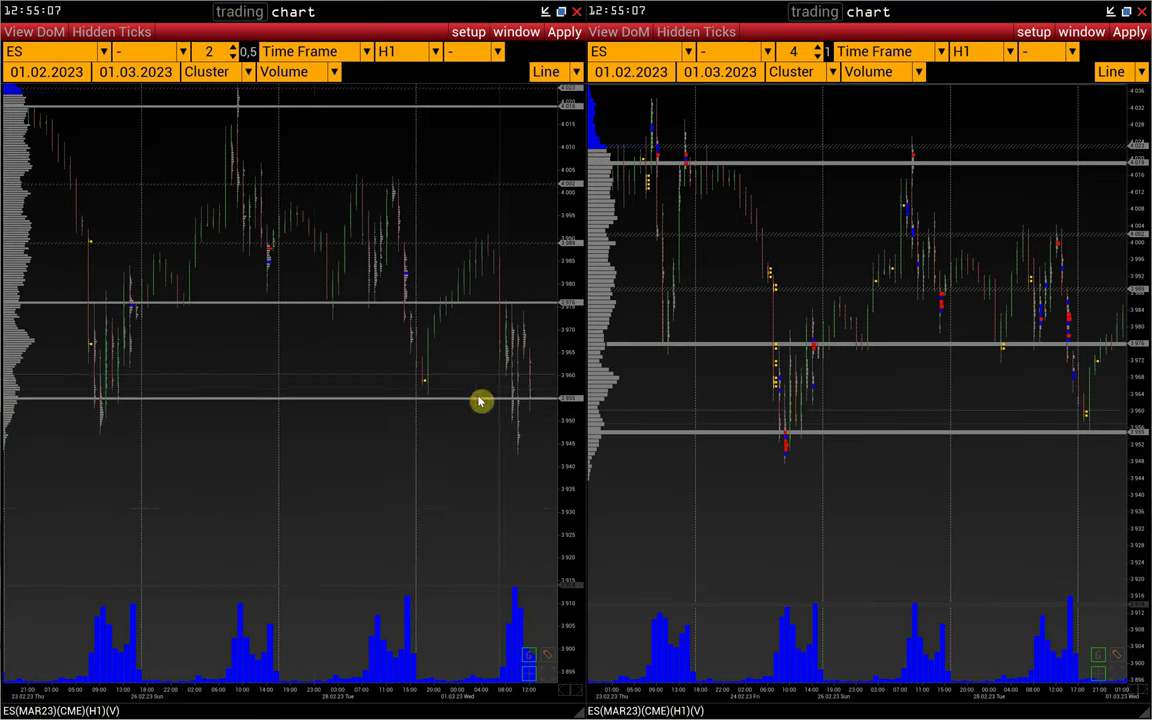
- Place a horizontal price line at 3 970 on the original chart and remove it again
left_click(1137, 691)
left_click(1137, 336)
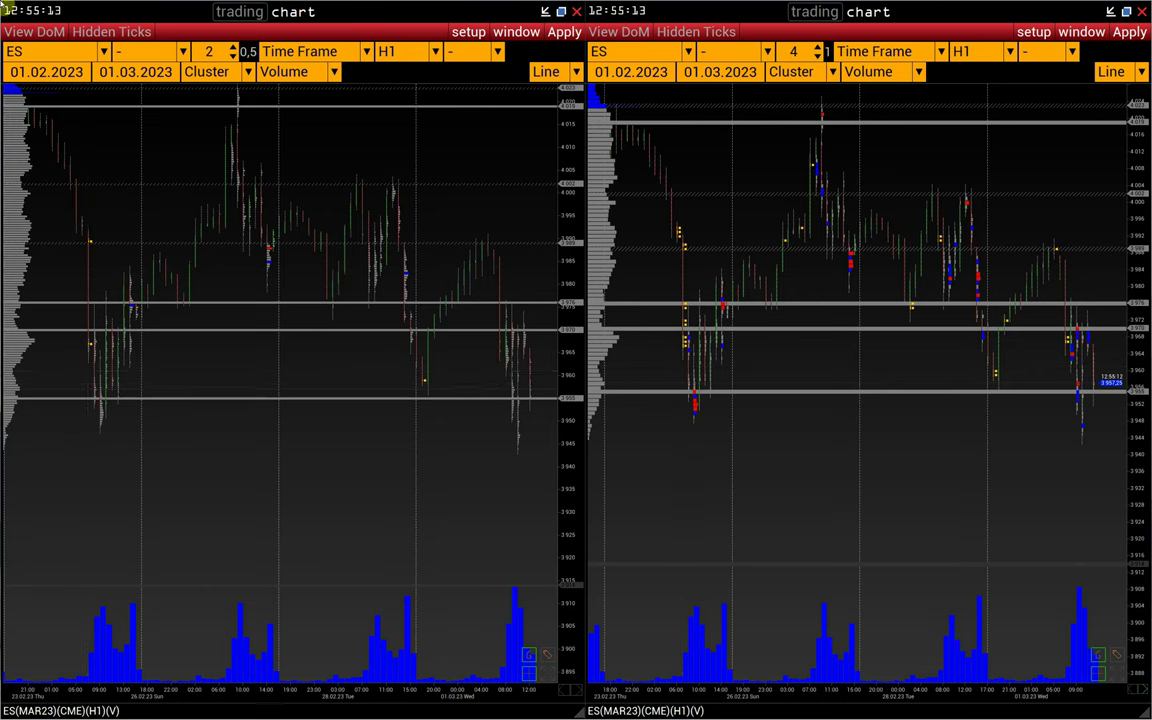
mouse_move(1142, 329)
left_mouse_down()
mouse_move(1128, 432)
mouse_move(1135, 306)
left_mouse_up()
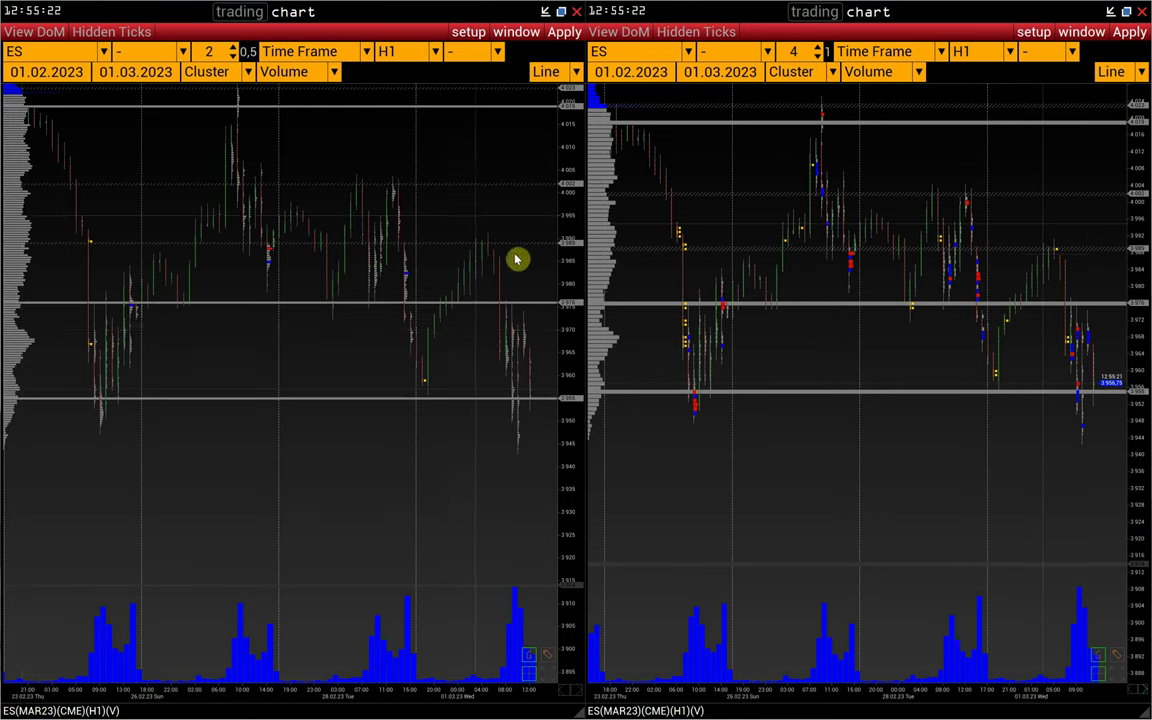
- Save the cloned chart as a snapshot named 1
left_click_drag(447, 216, 434, 249)
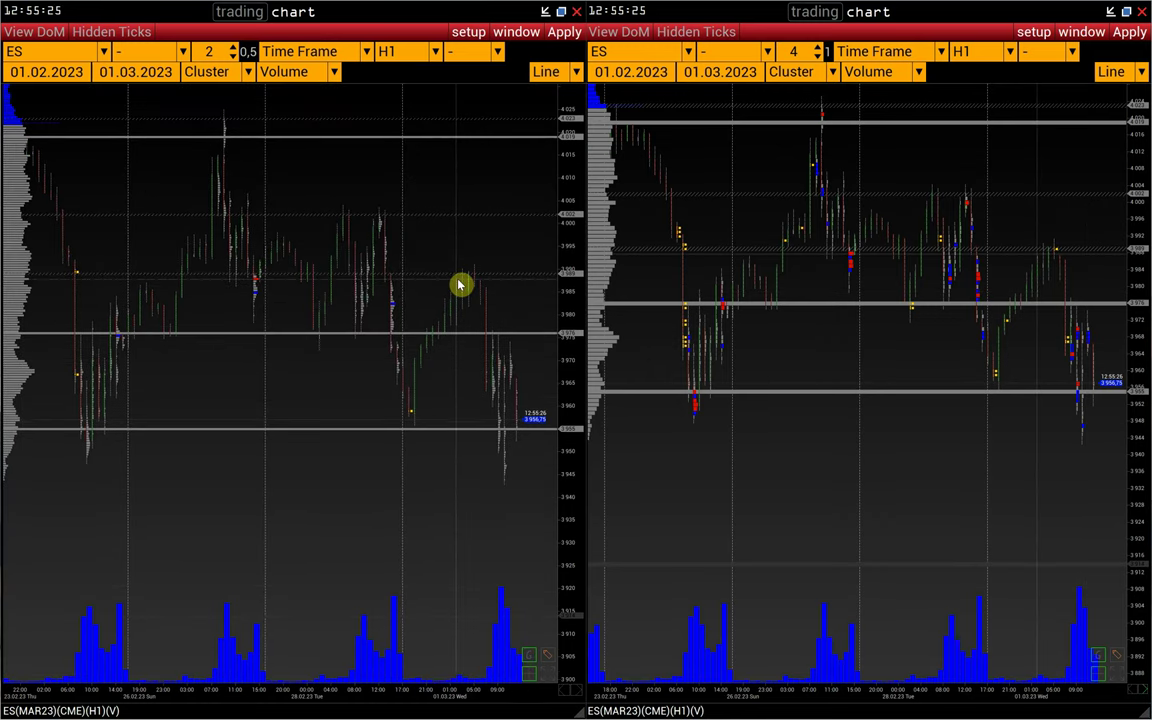
left_click(466, 31)
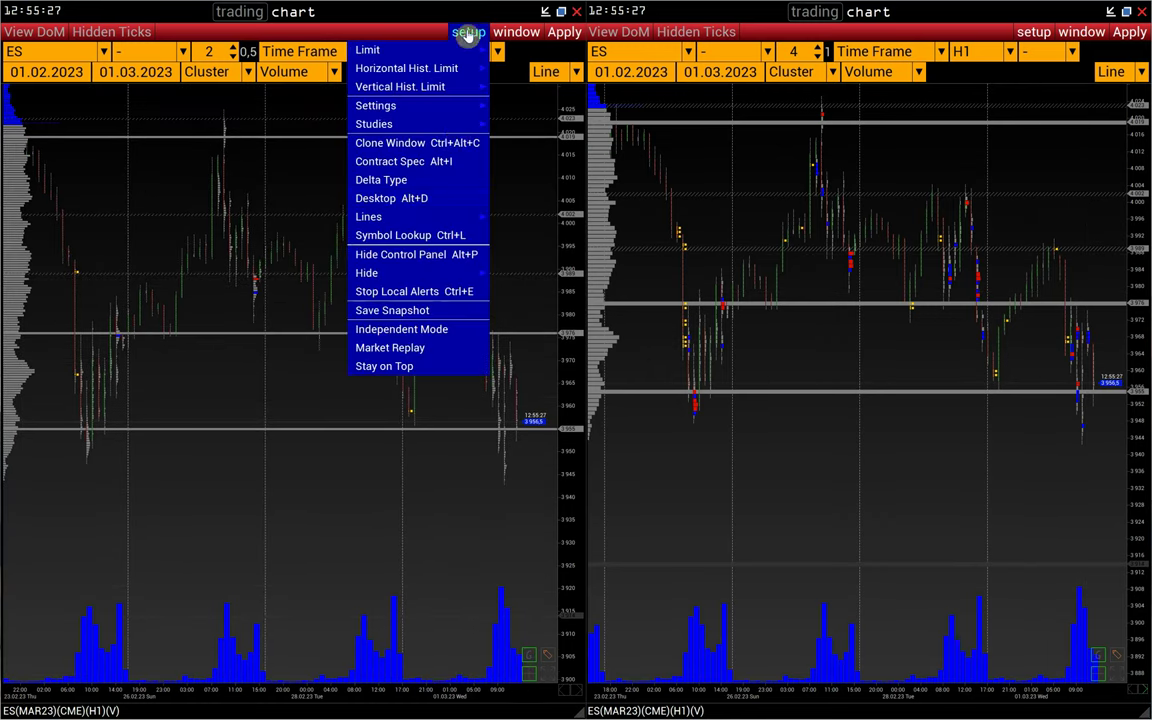
left_click(380, 312)
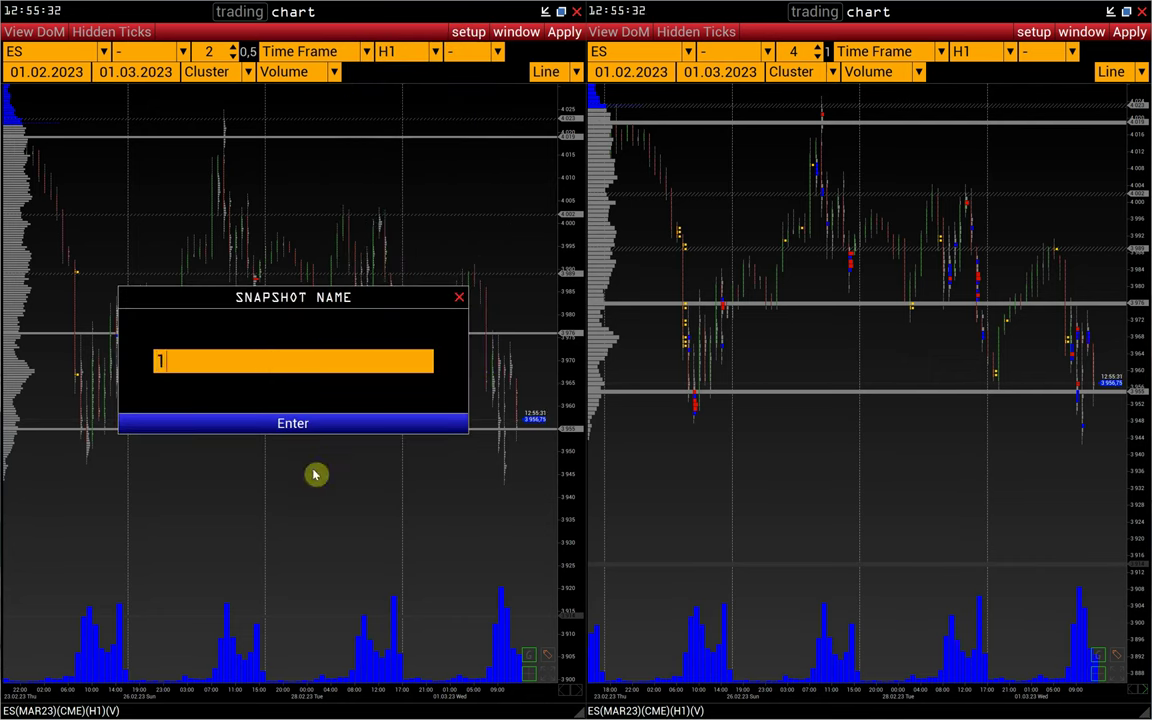
left_click(293, 424)
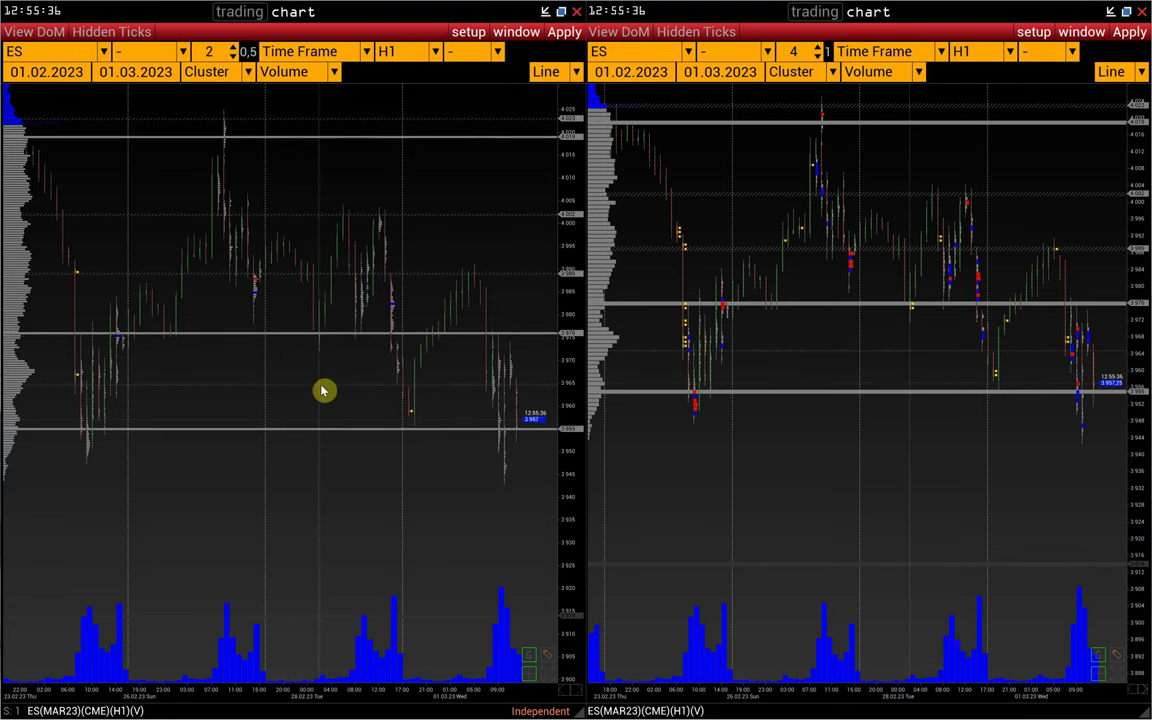
- Set the red volume limit of the snapshot chart to 15000
left_click_drag(324, 393, 301, 424)
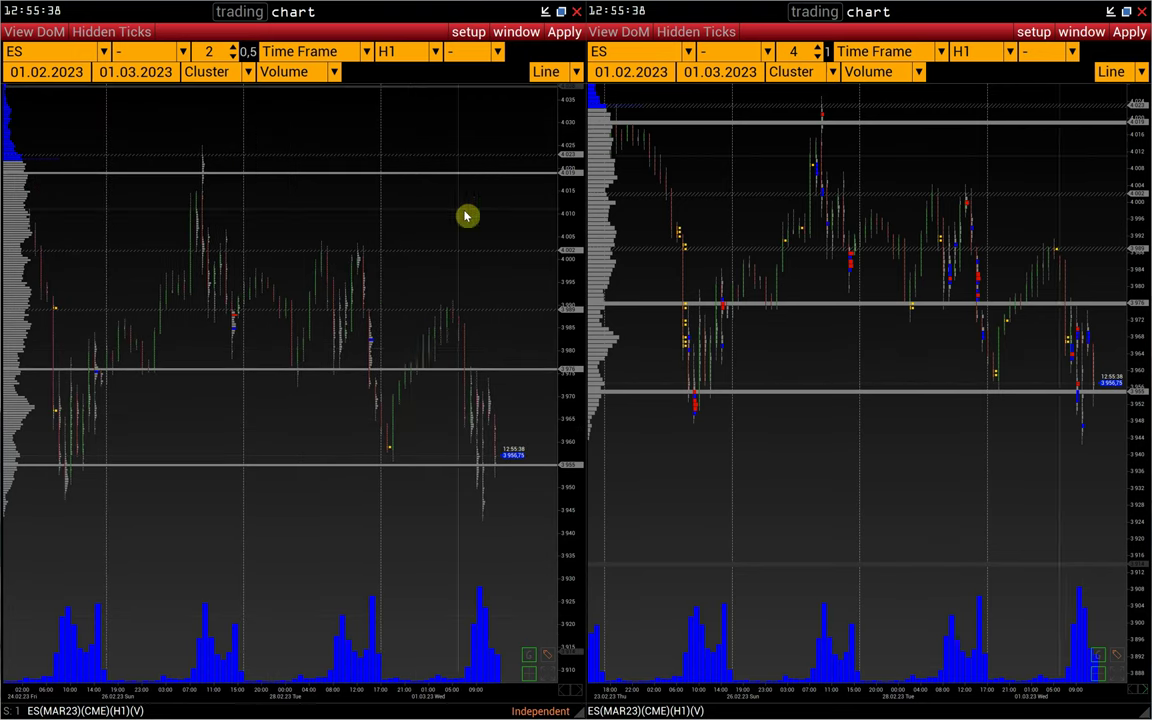
left_click(469, 33)
mouse_move(466, 47)
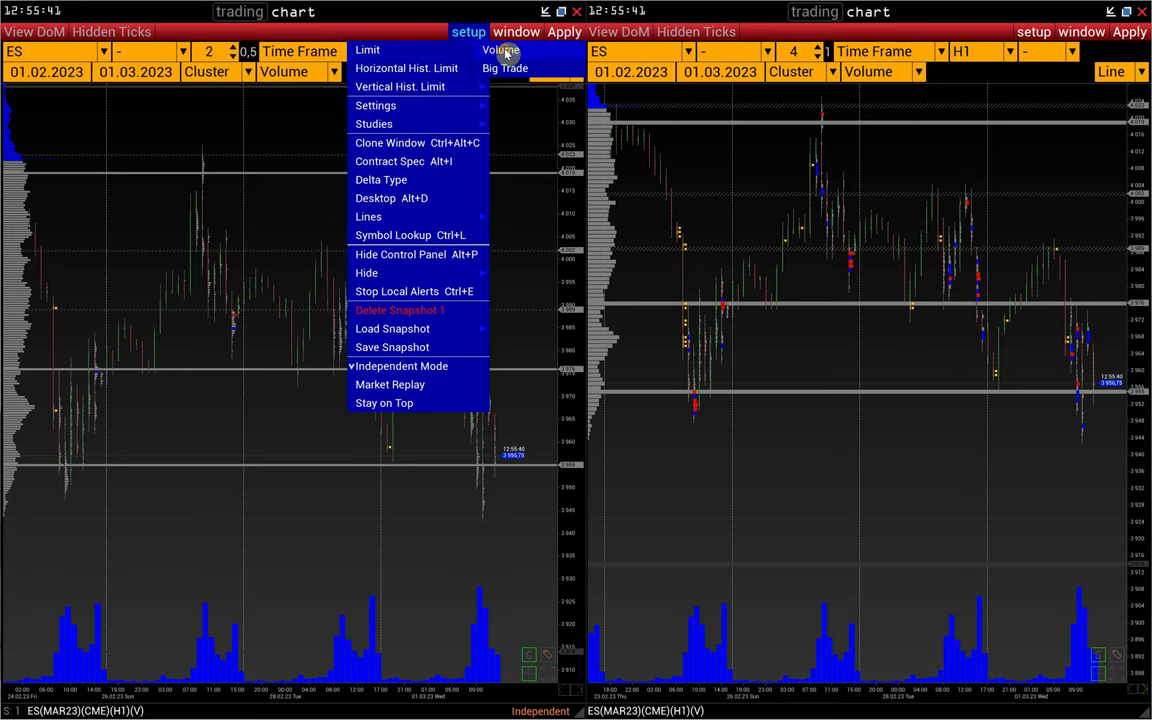
left_click(503, 50)
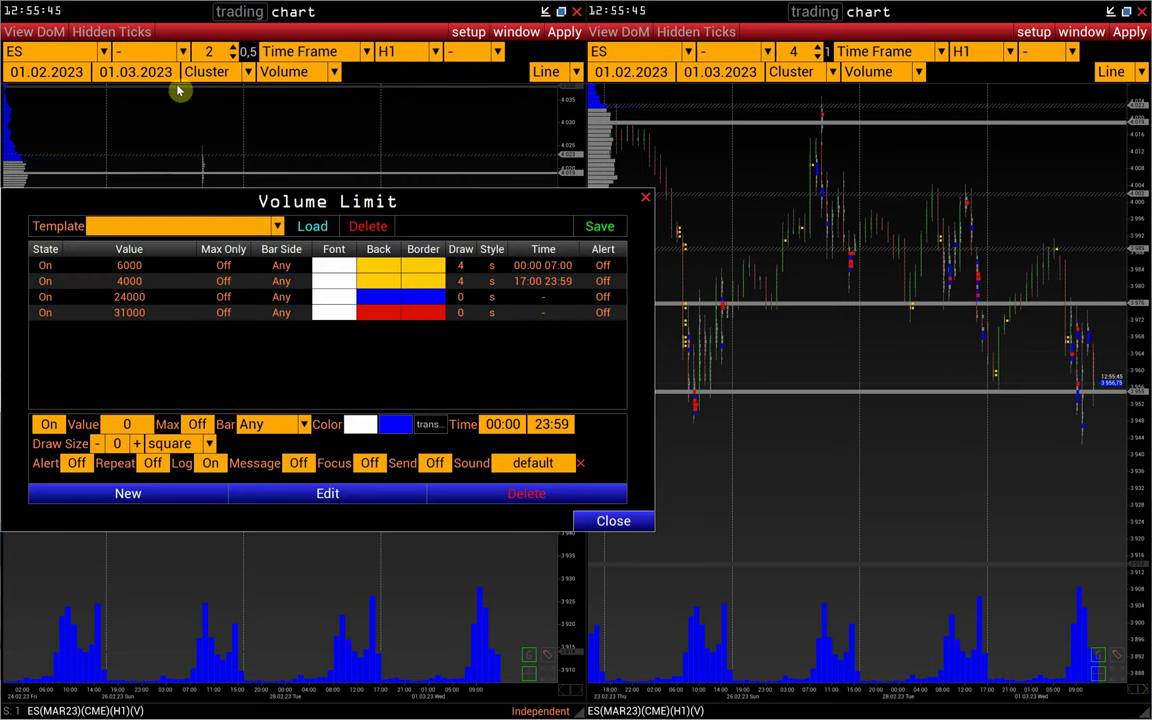
left_click(132, 312)
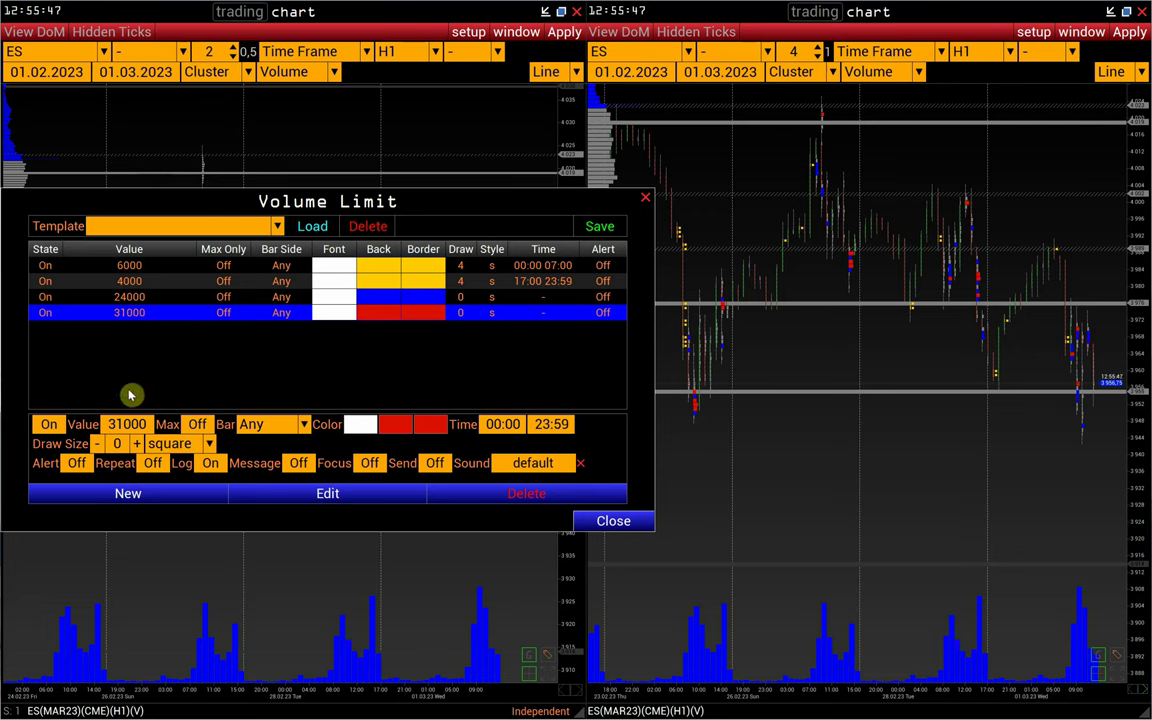
type("15")
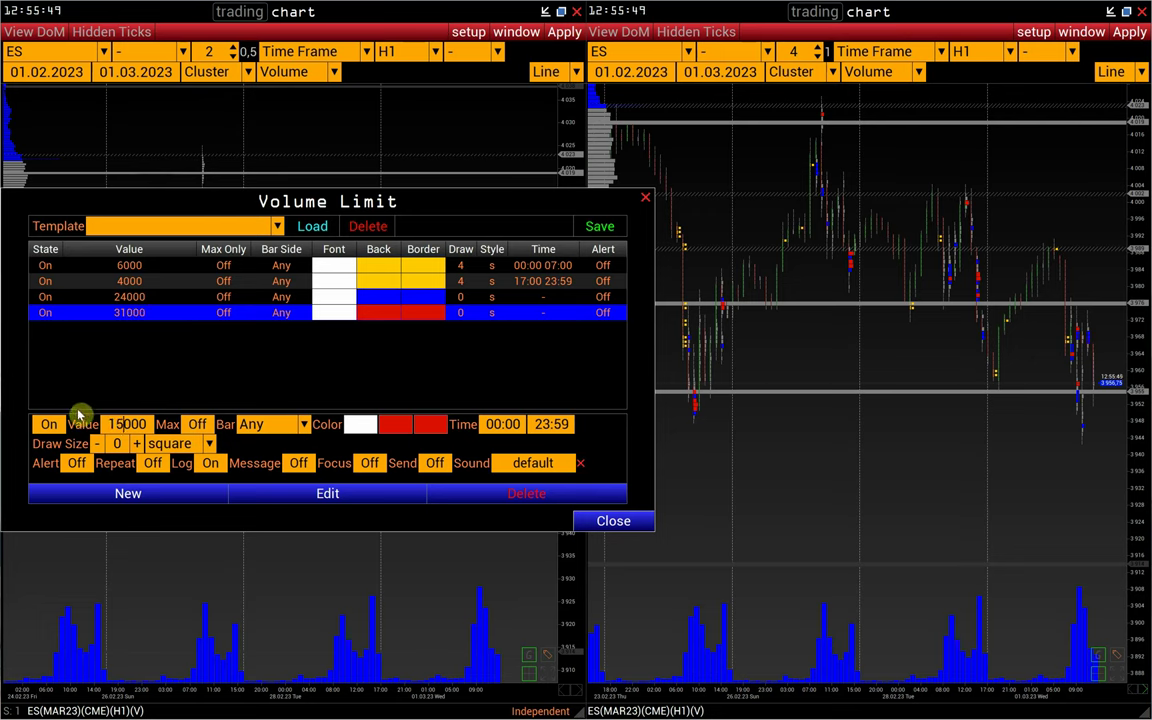
left_click(311, 490)
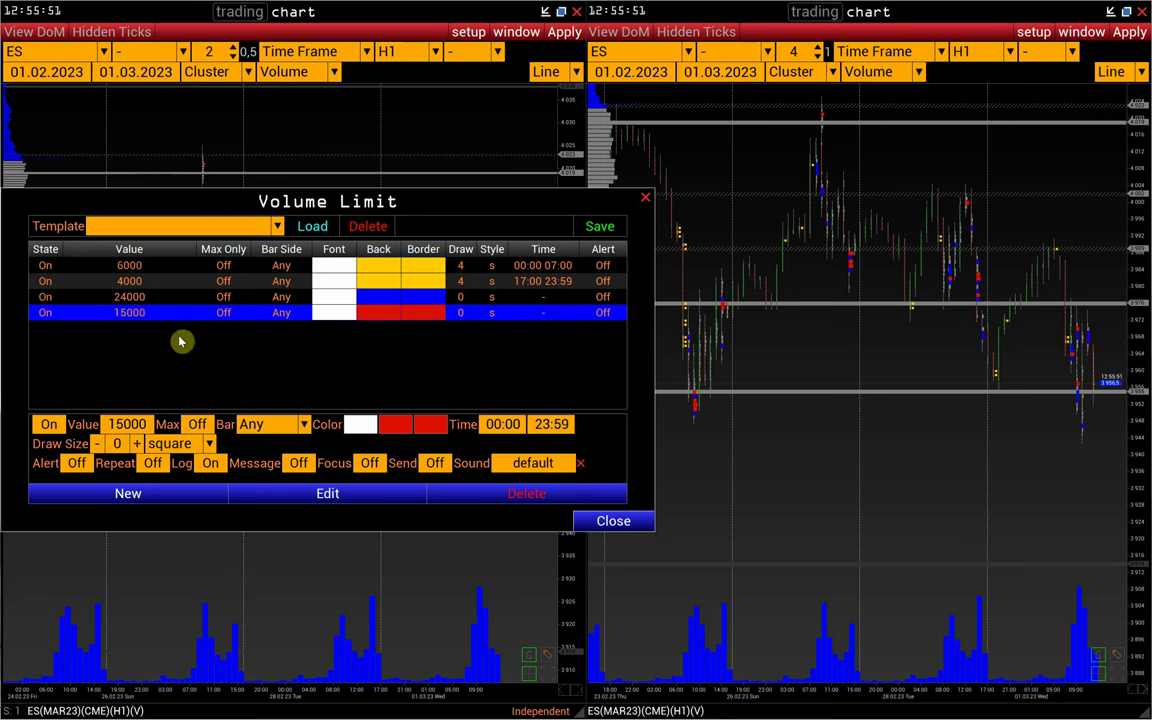
- Set the blue volume limit to 12000 and close the Volume Limit settings
left_click(146, 296)
left_click_drag(126, 424, 97, 425)
type("1")
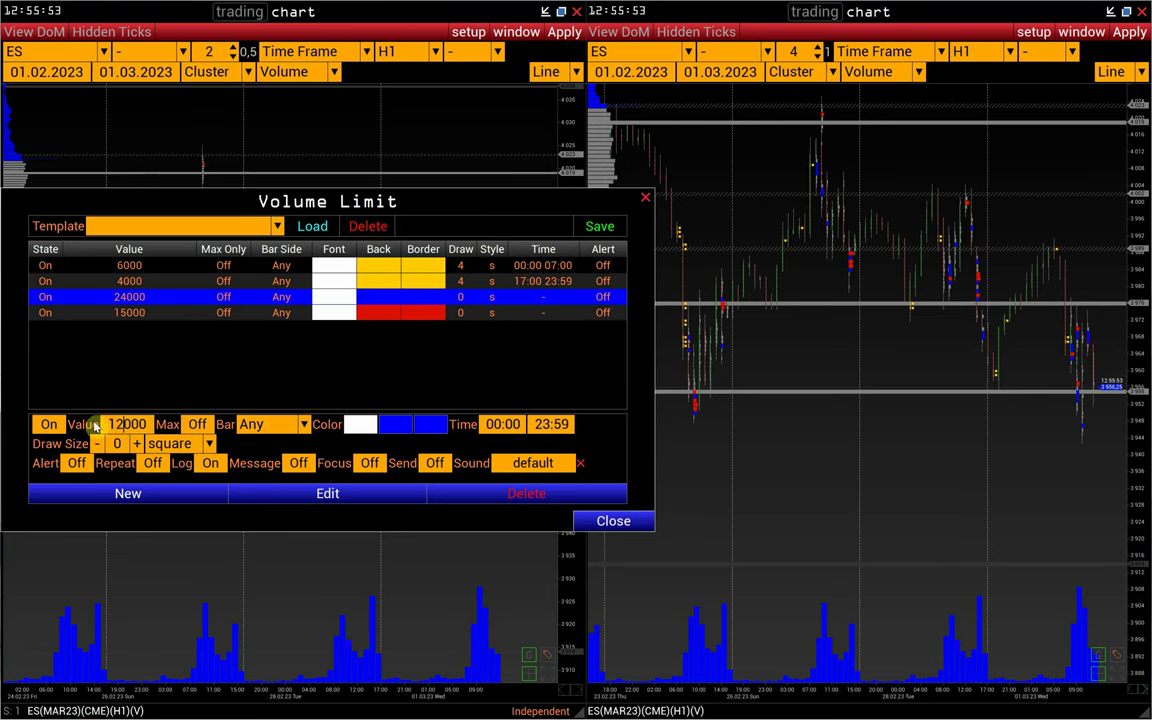
key("Return")
left_click(616, 520)
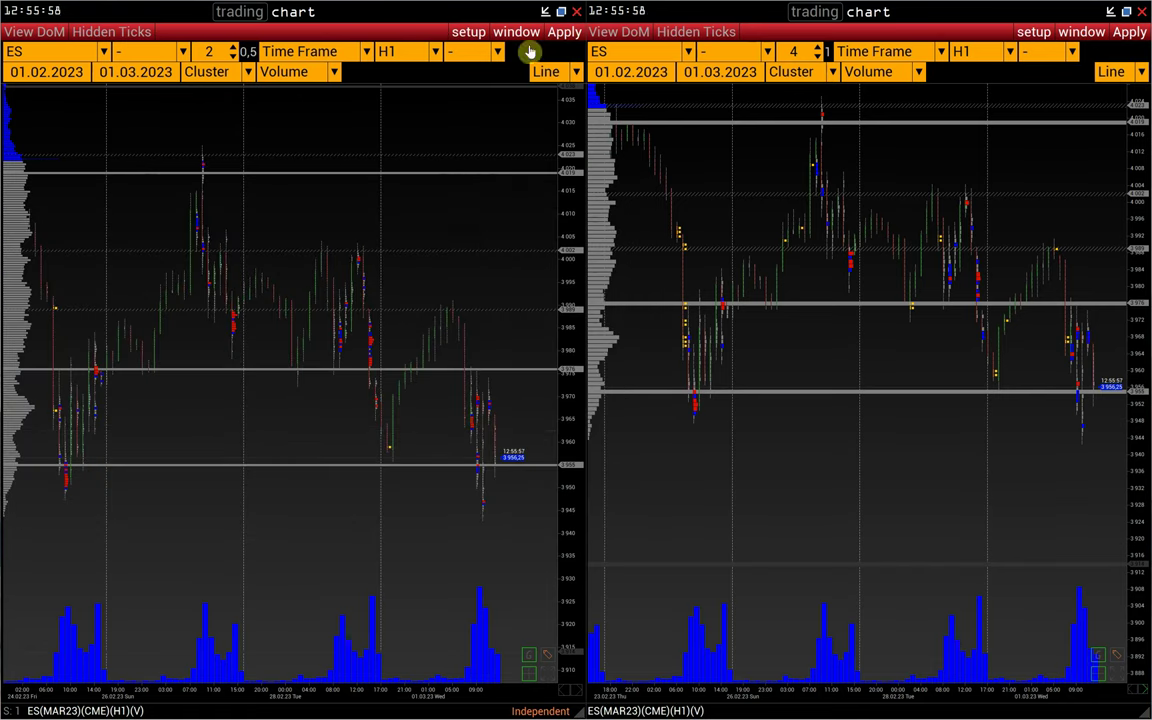
- Replace all lines on the snapshot chart with horizontal price lines at 4 001,5 and 3 955,5
left_click(460, 33)
mouse_move(452, 214)
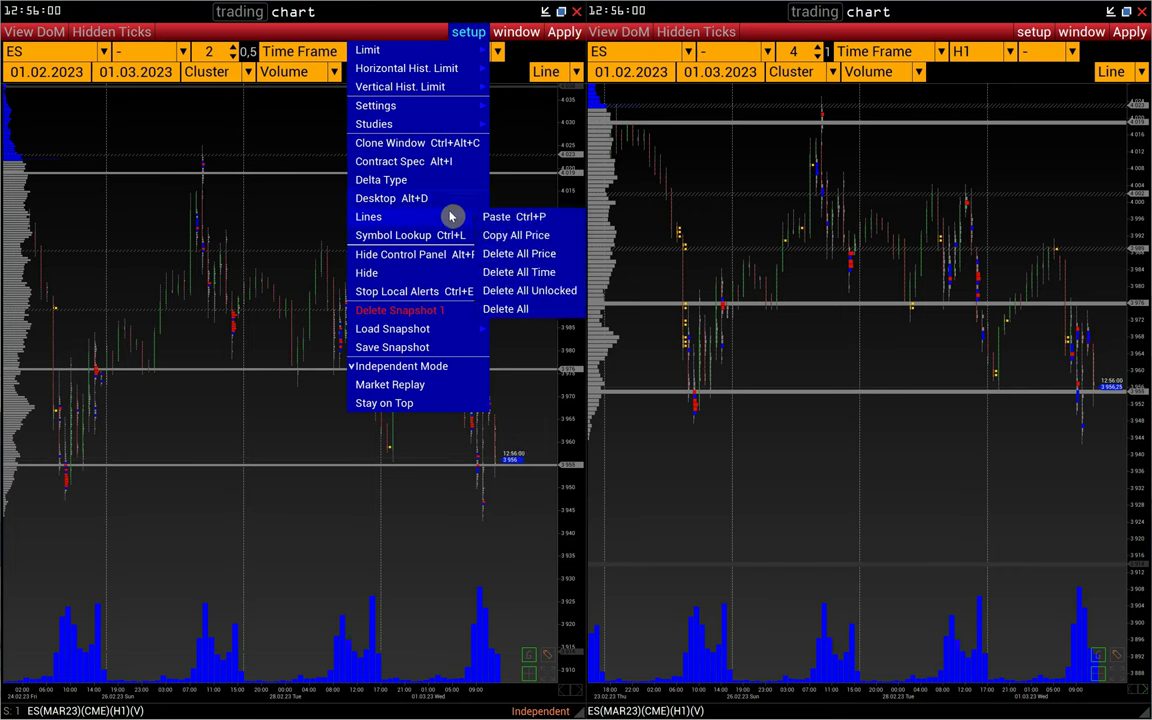
left_click(505, 309)
left_click(241, 430)
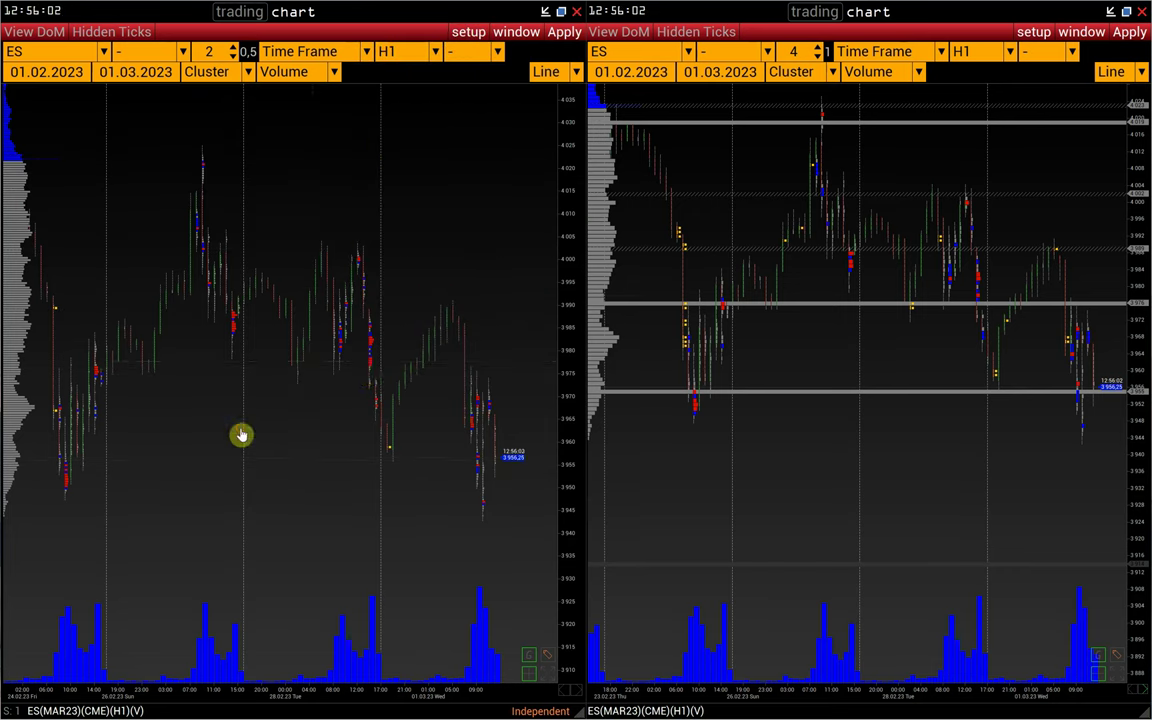
left_click(567, 253)
left_click_drag(564, 456, 564, 464)
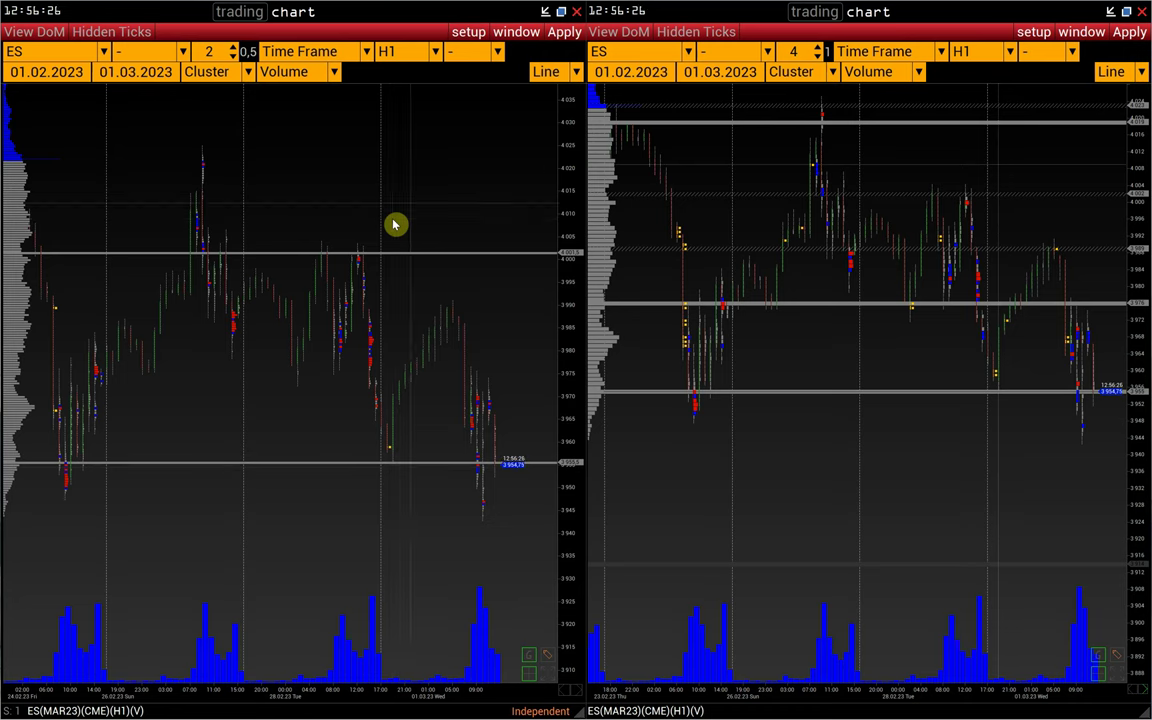
- Save the edited chart again under the snapshot name 1
left_click(468, 32)
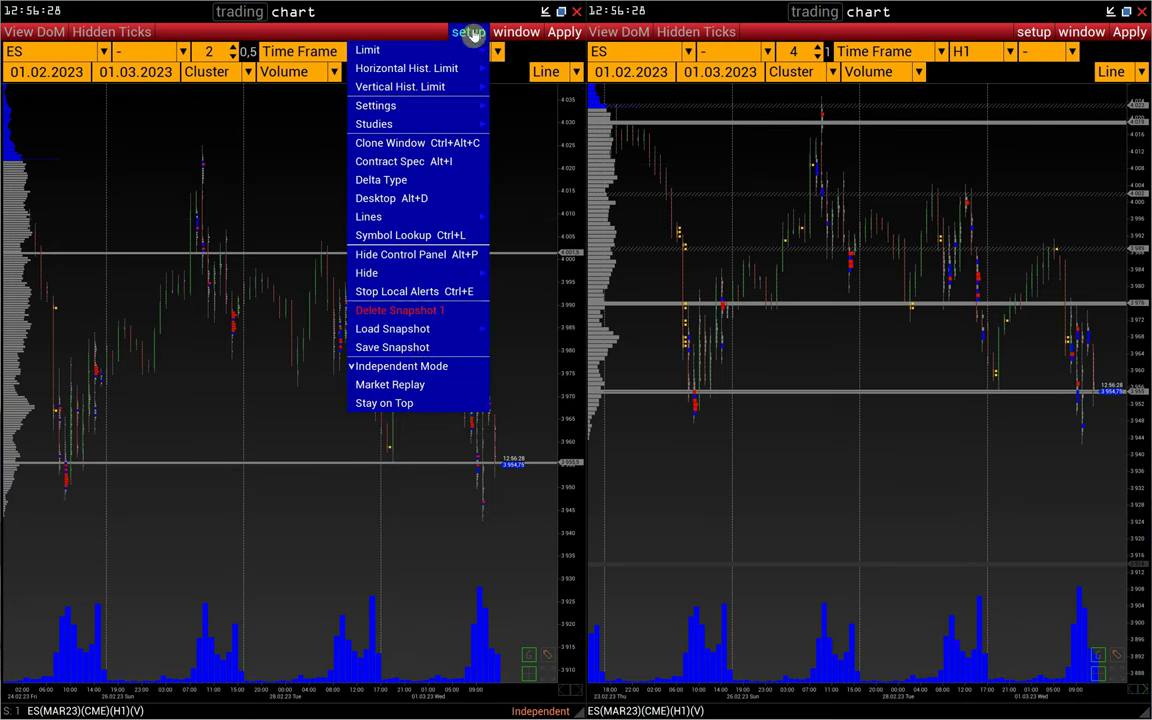
left_click(416, 347)
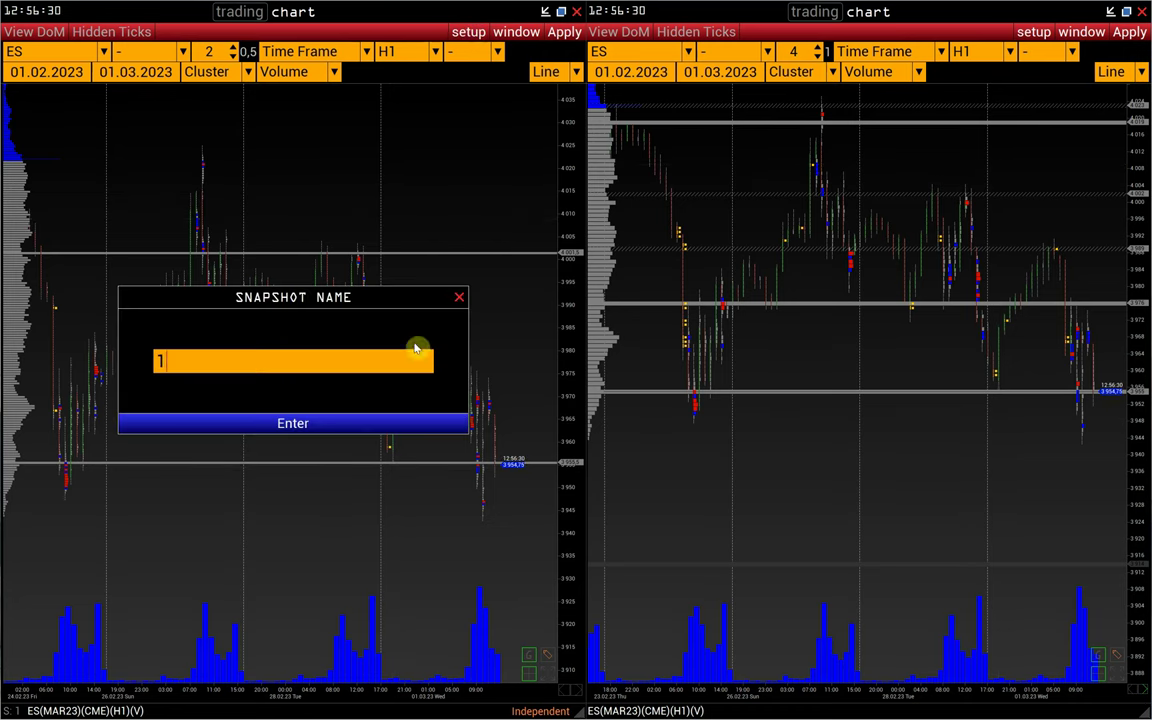
left_click(293, 424)
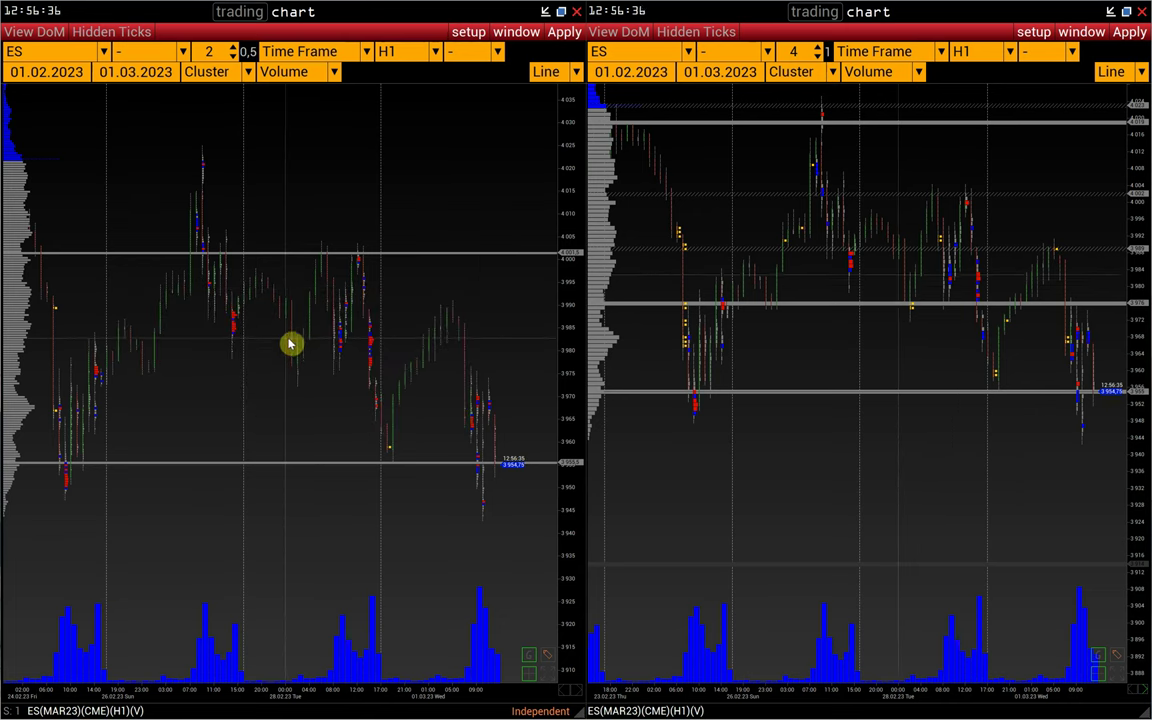
- Load the snapshot ES 1 into the original chart and bring its latest bars into view
left_click(1029, 37)
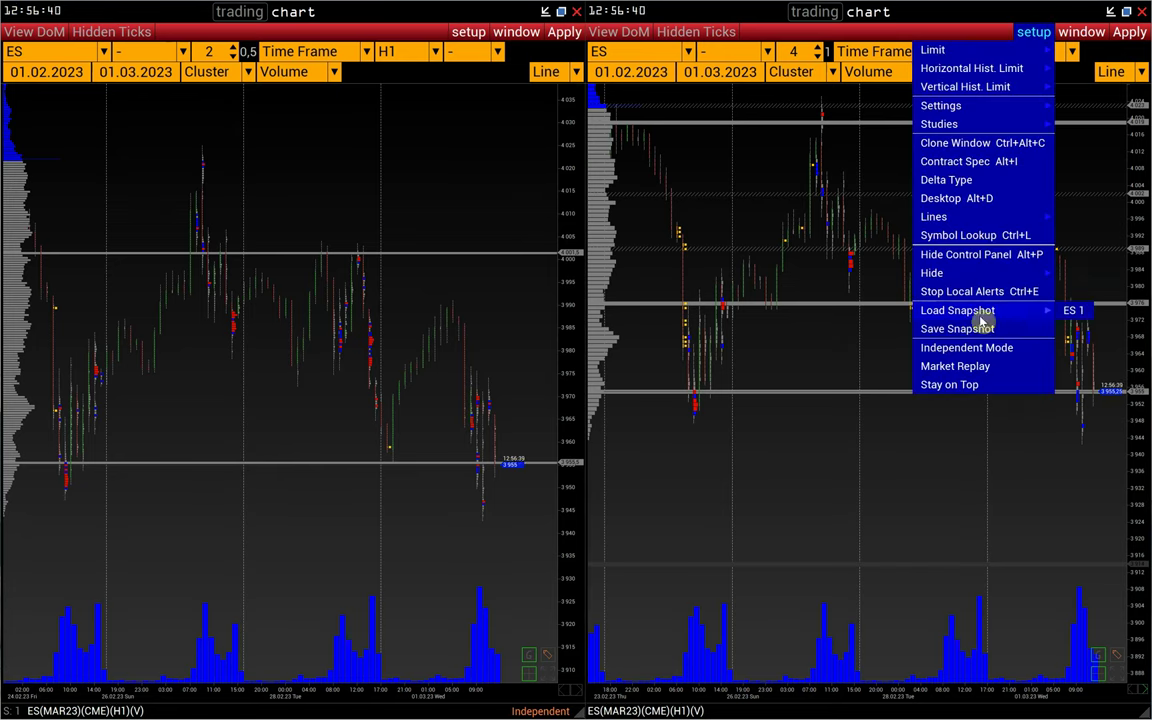
left_click(1073, 313)
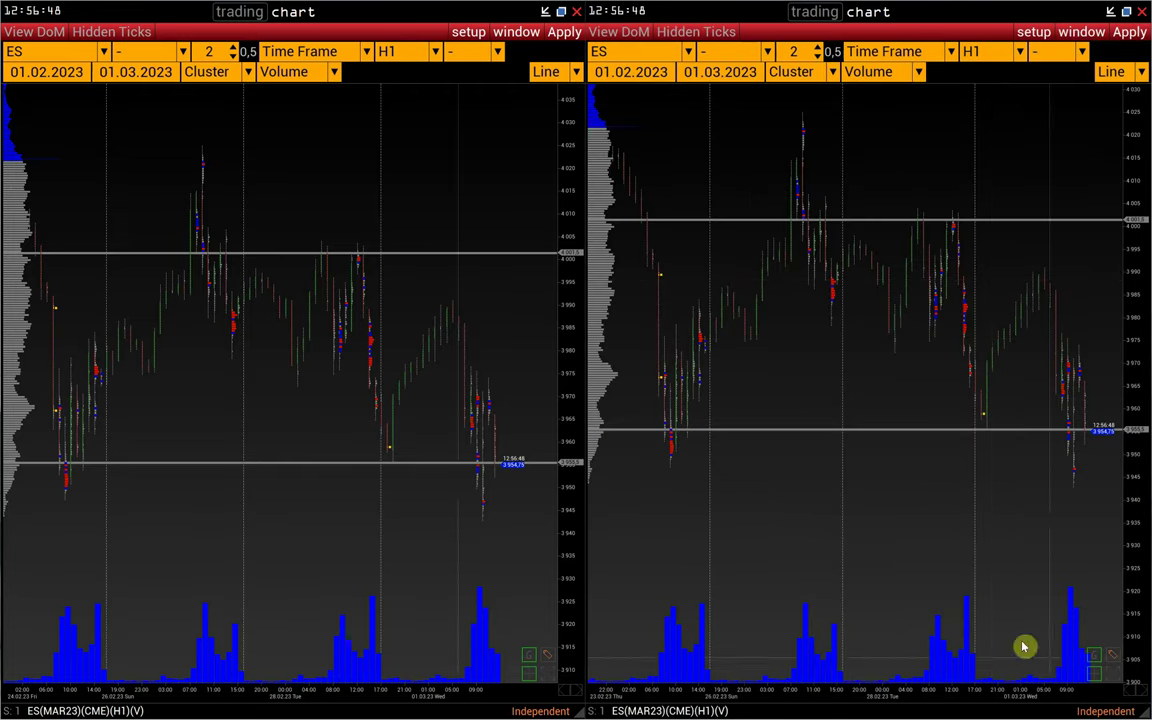
left_click(1134, 692)
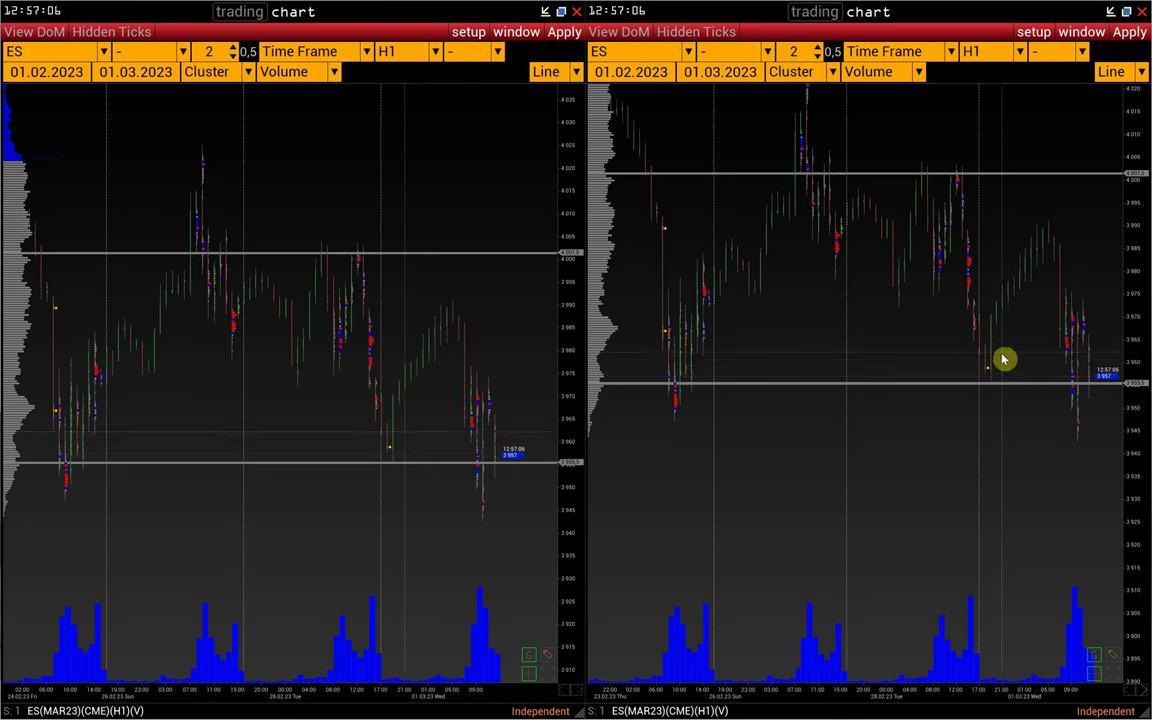
- Turn off Independent Mode on the second ES chart and apply a tick compression of 4 to it
left_click(1031, 33)
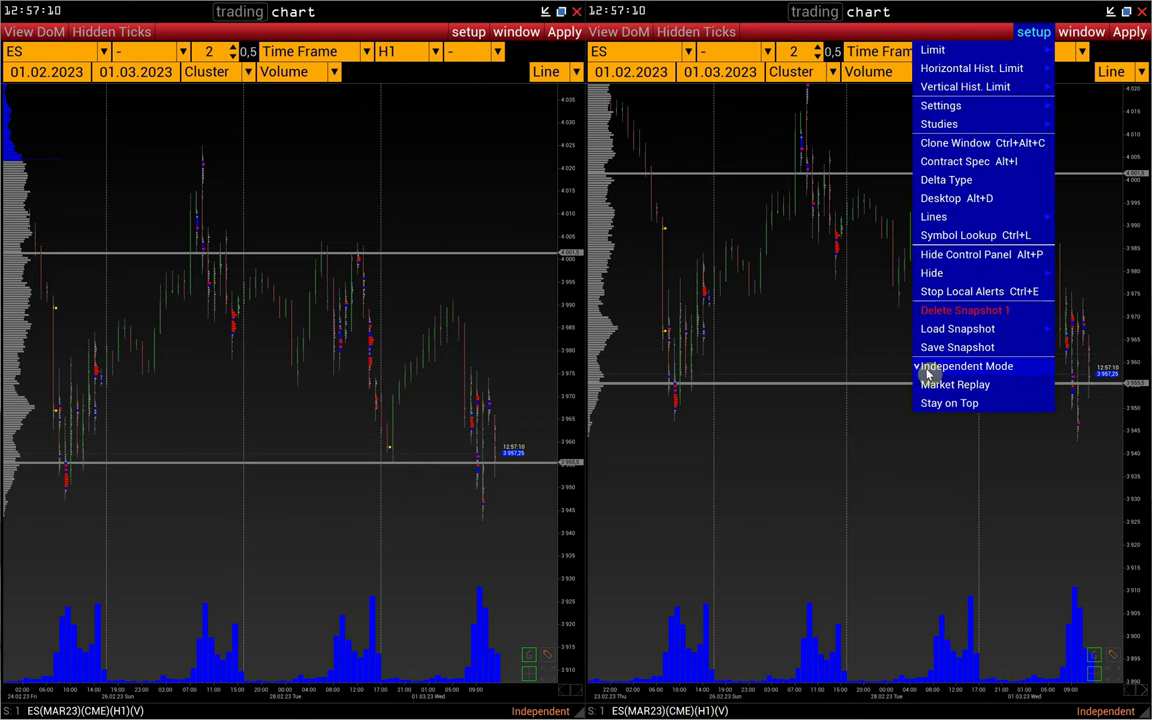
left_click(976, 375)
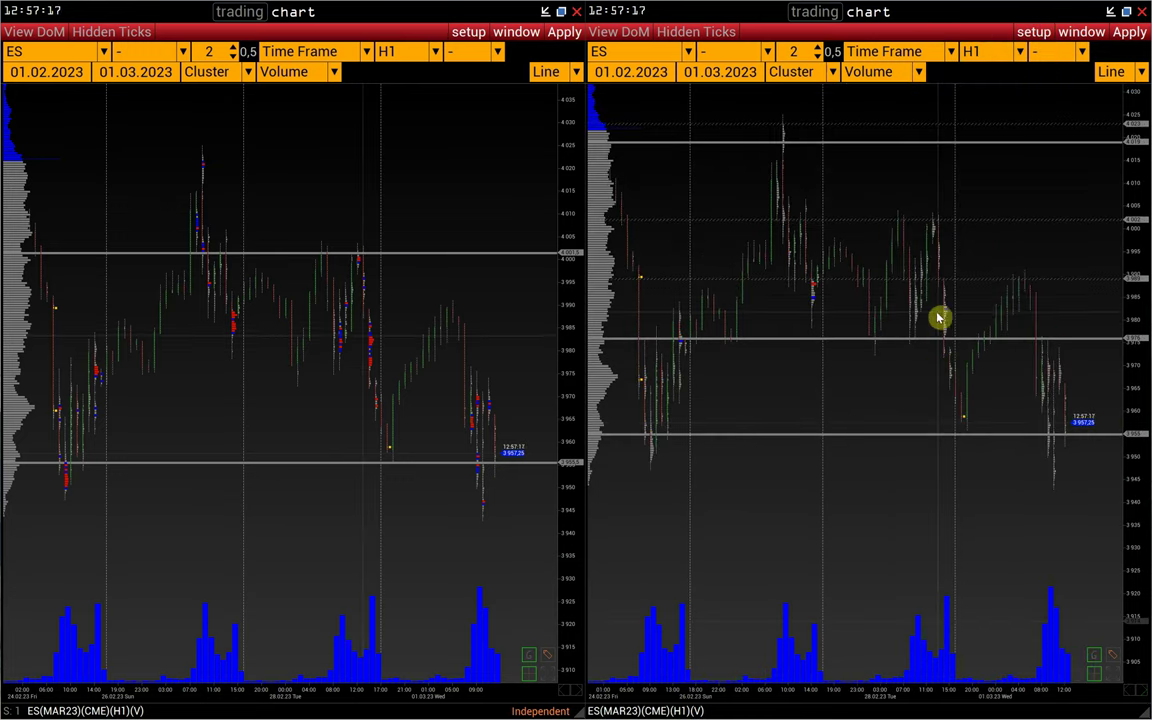
left_click(818, 47)
left_click(818, 48)
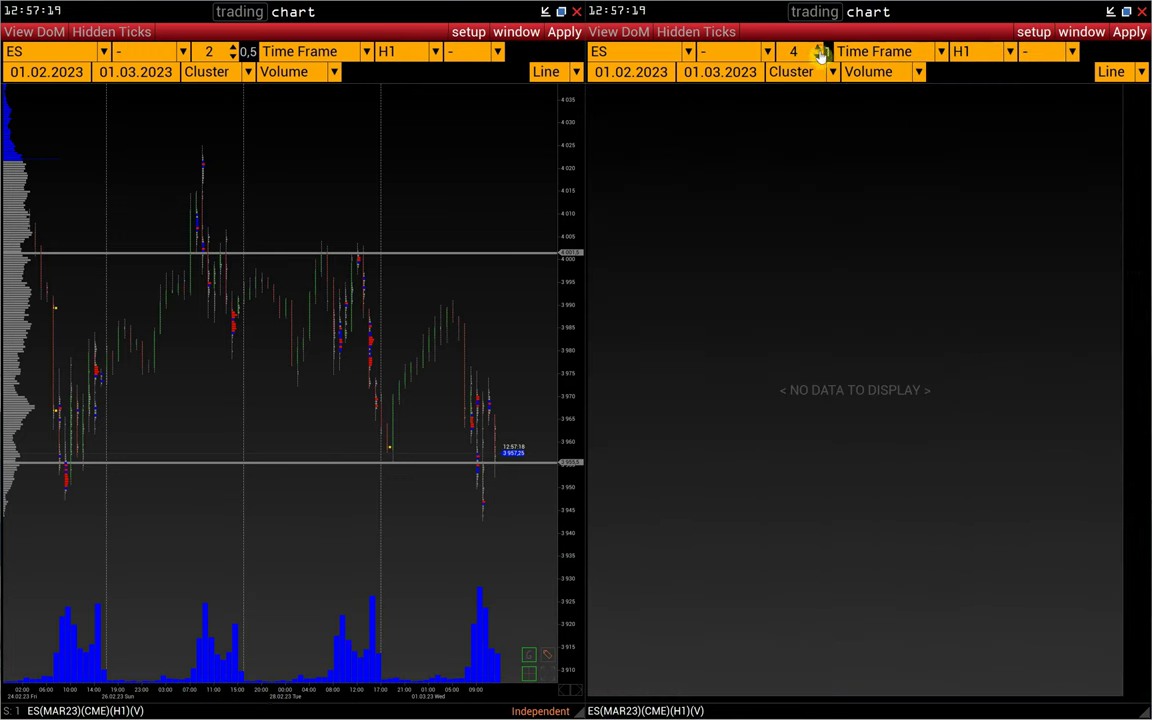
left_click(1122, 34)
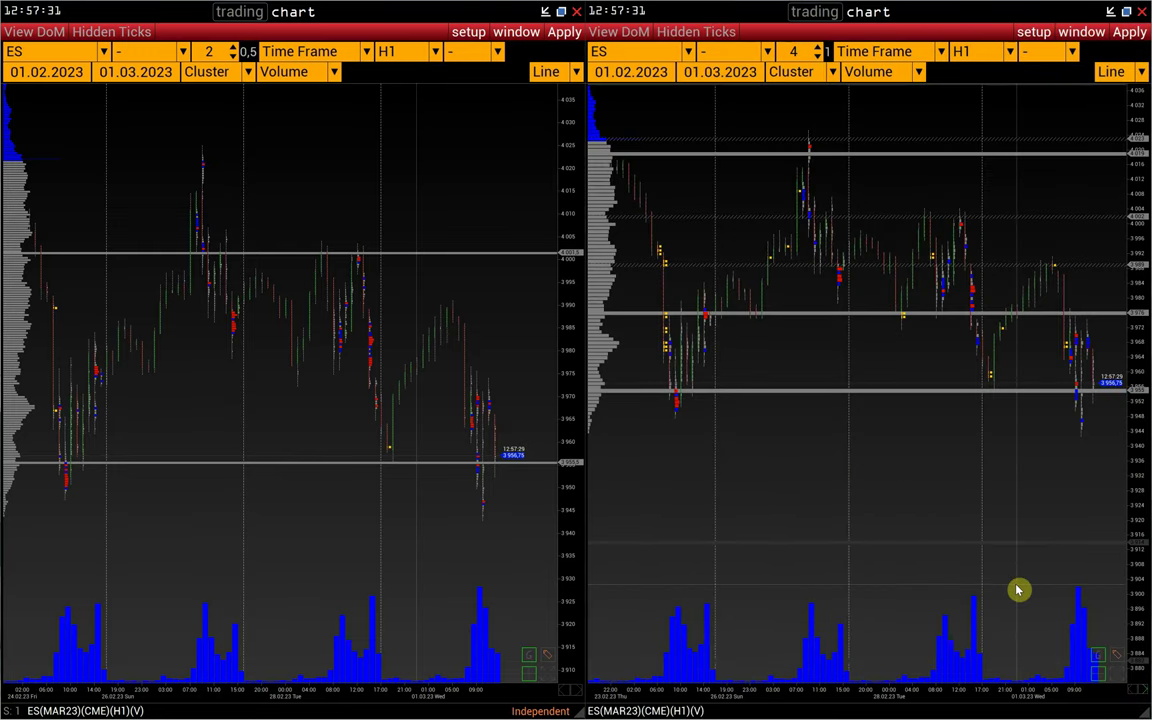
- Enable Independent Mode on the second ES chart and delete its price lines at 3 976, 3 989 and 4 002
left_click(1034, 33)
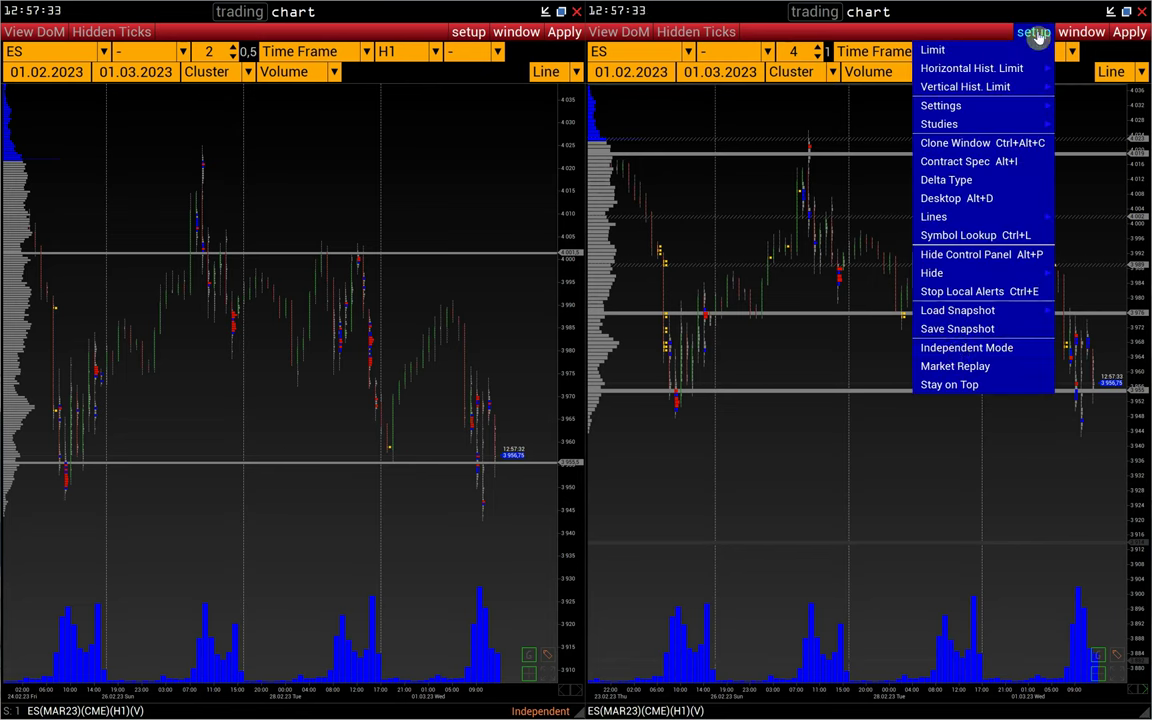
left_click(955, 348)
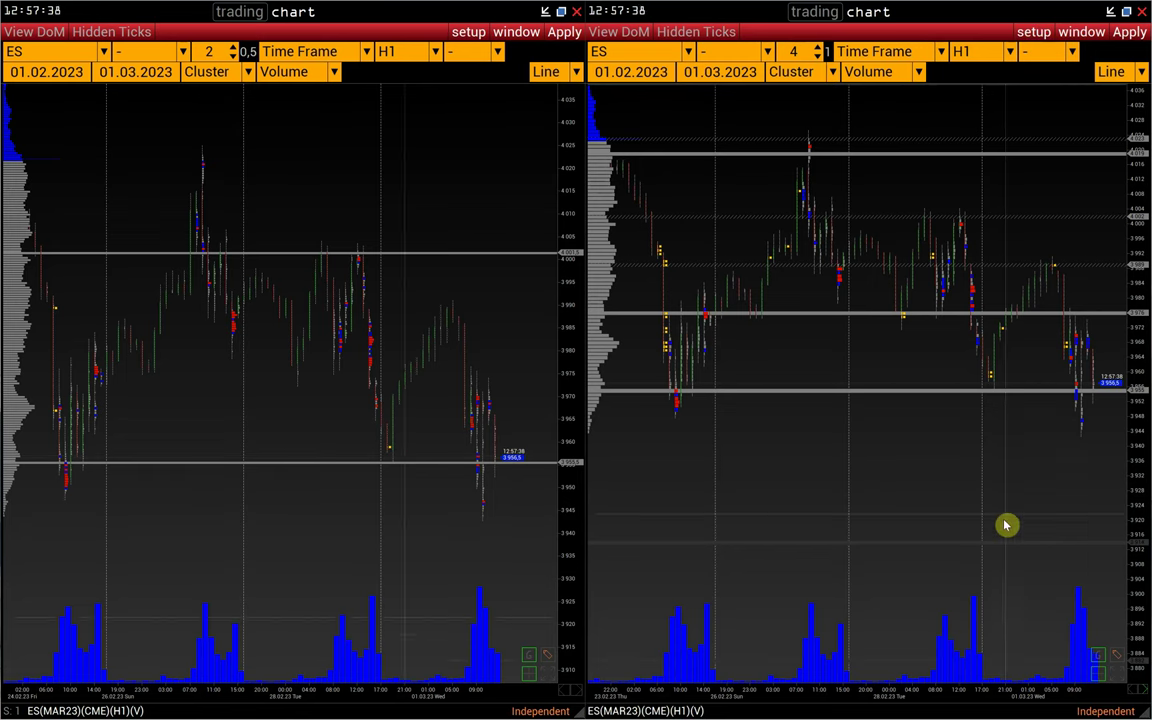
left_click(1135, 315)
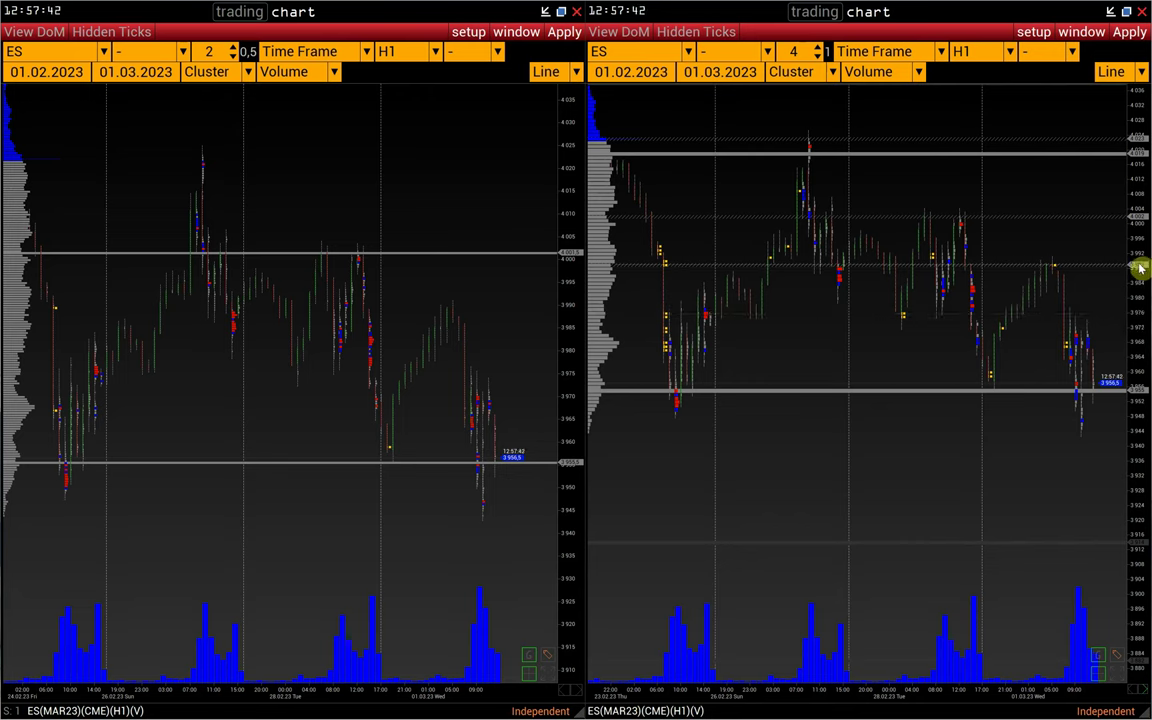
left_click(1139, 268)
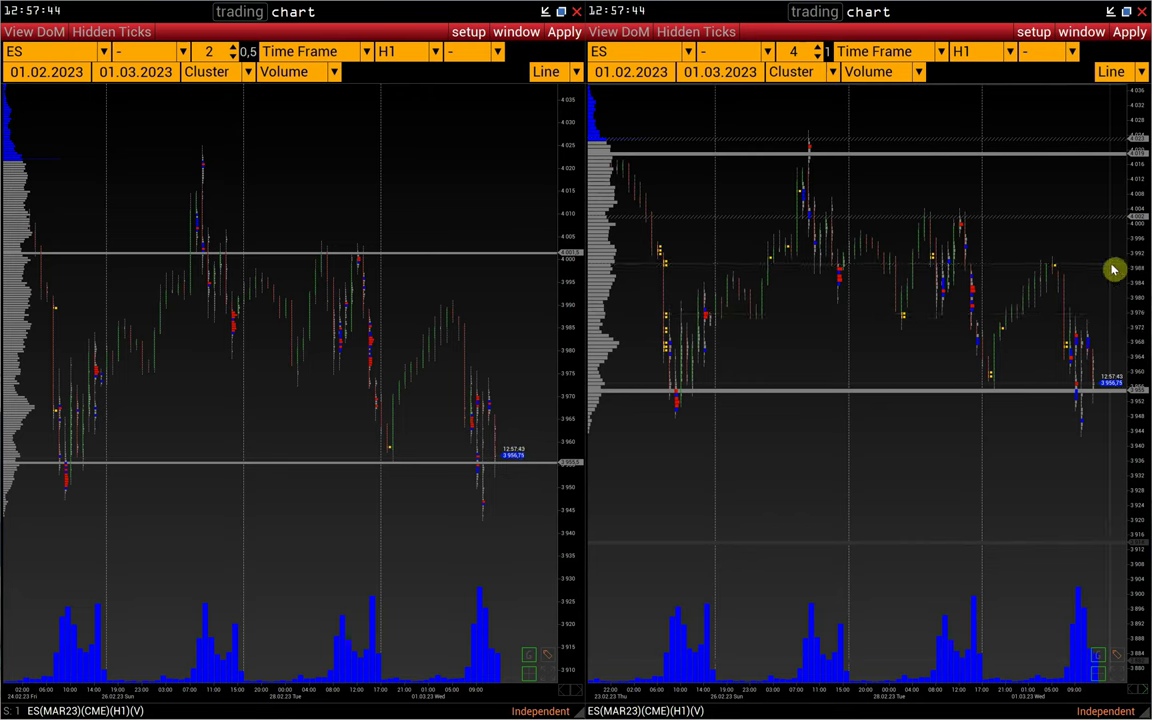
left_click(1139, 219)
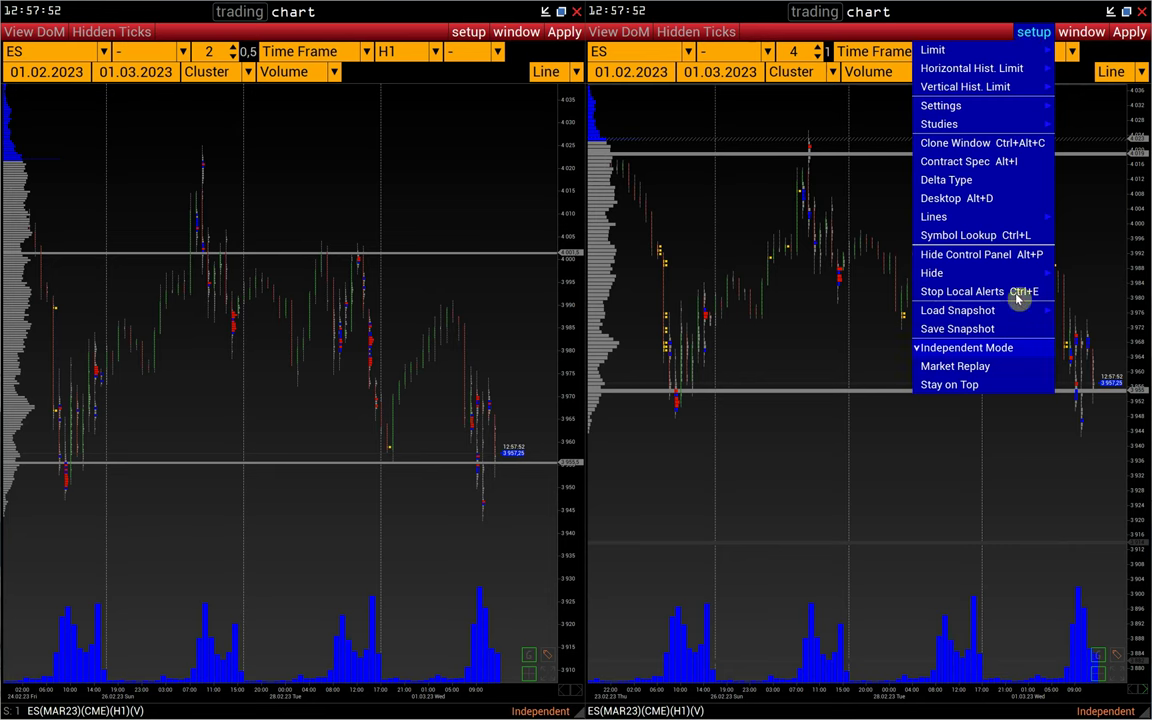
- Disable Independent Mode on the second ES chart, discarding its independent settings
left_click(975, 347)
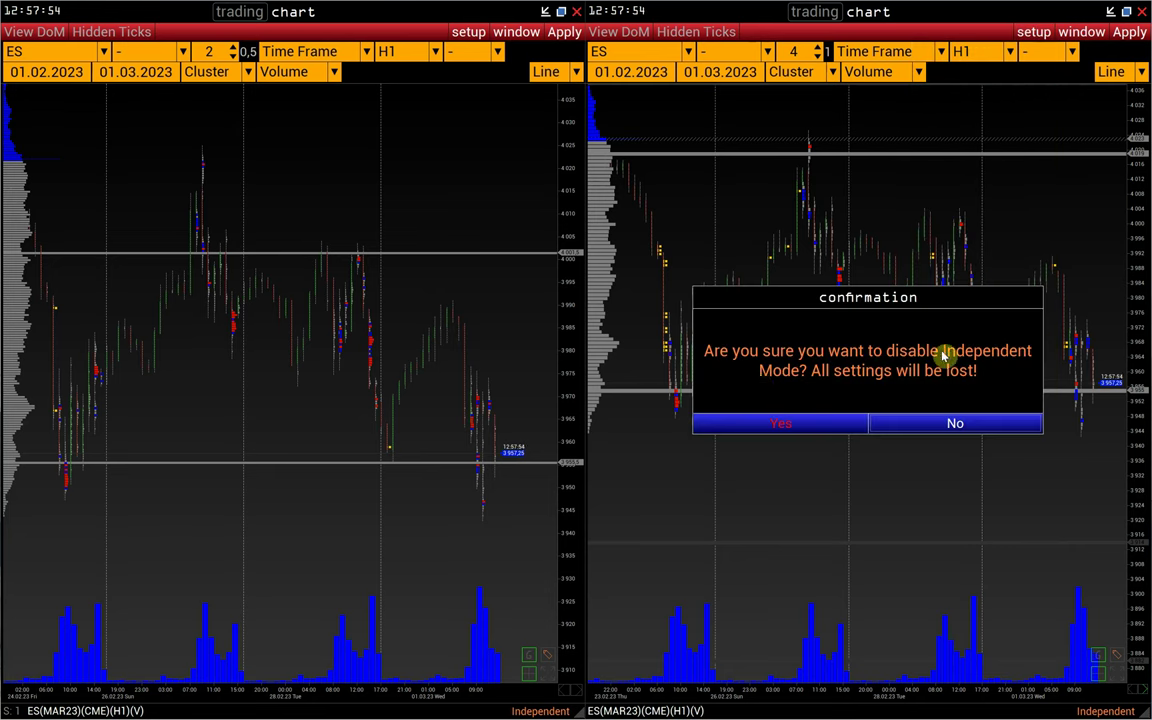
left_click(789, 428)
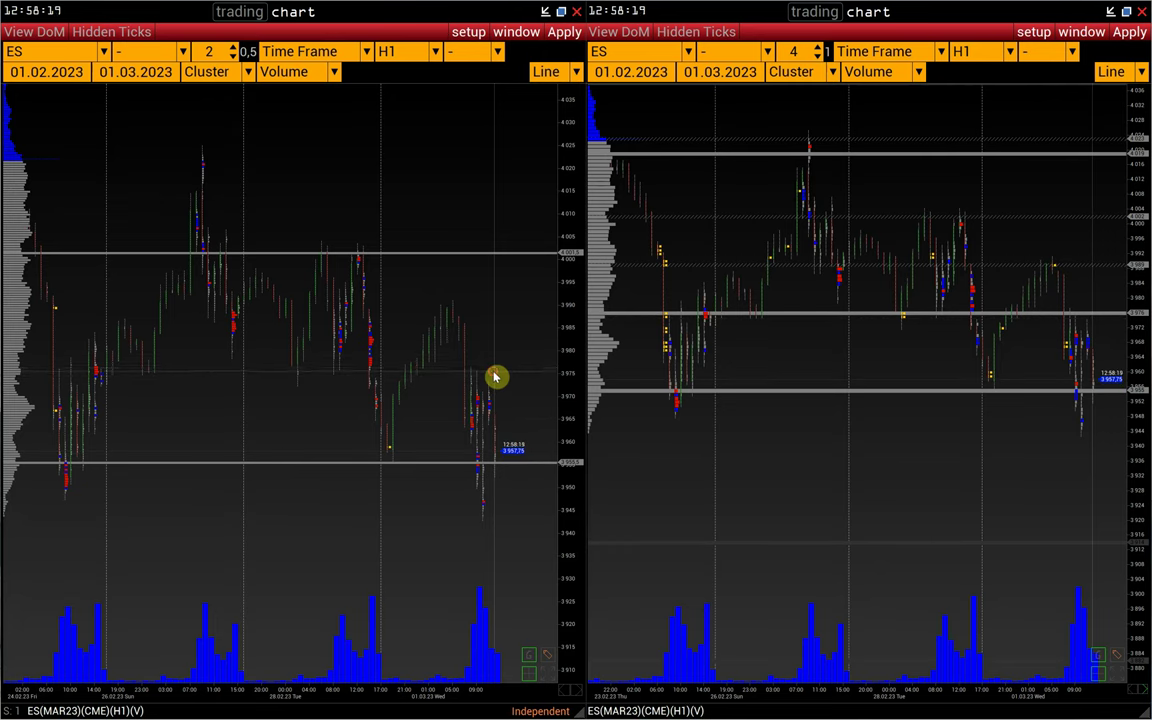
- Switch to the market watch window, open its template export/import for the Snapshot type, and select the snapshot ES 1
key("alt+Tab")
left_click(498, 36)
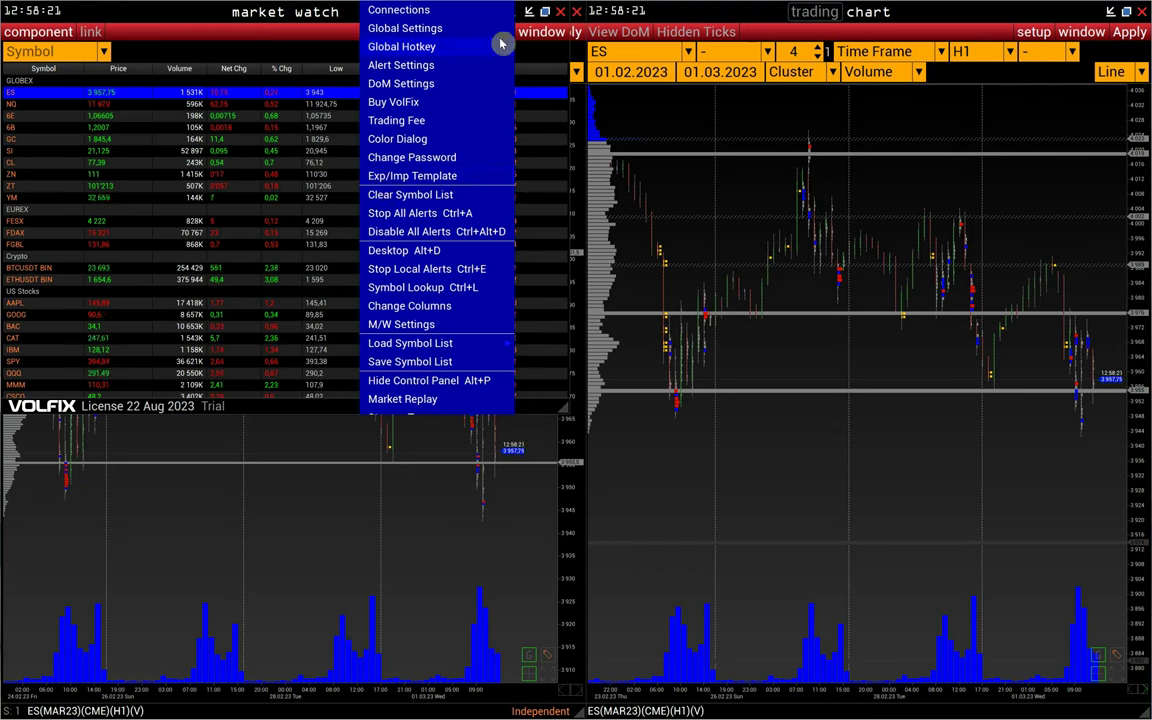
left_click(412, 178)
left_click(174, 92)
left_click(165, 127)
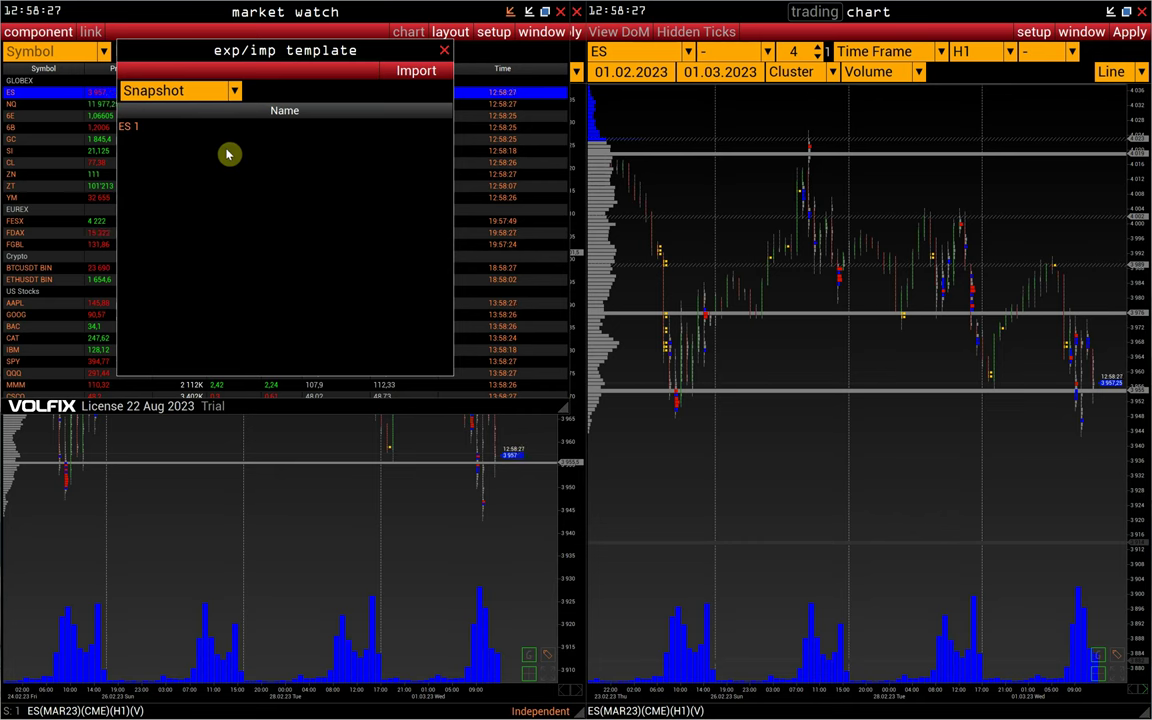
left_click(150, 128)
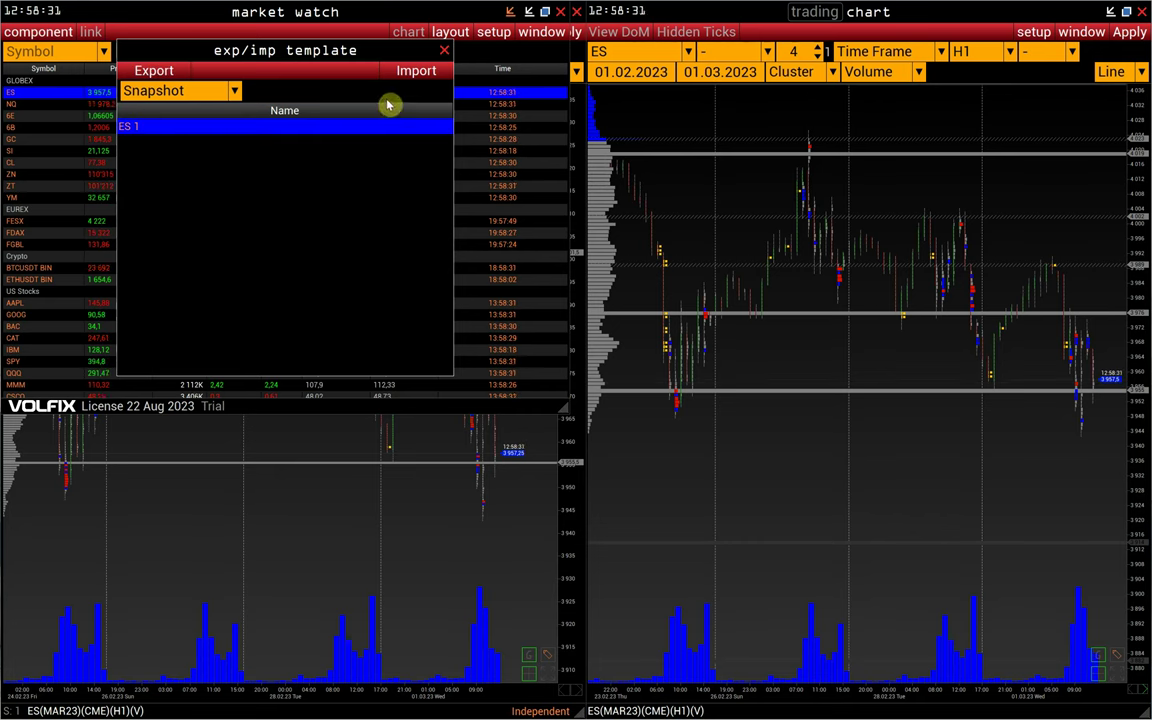